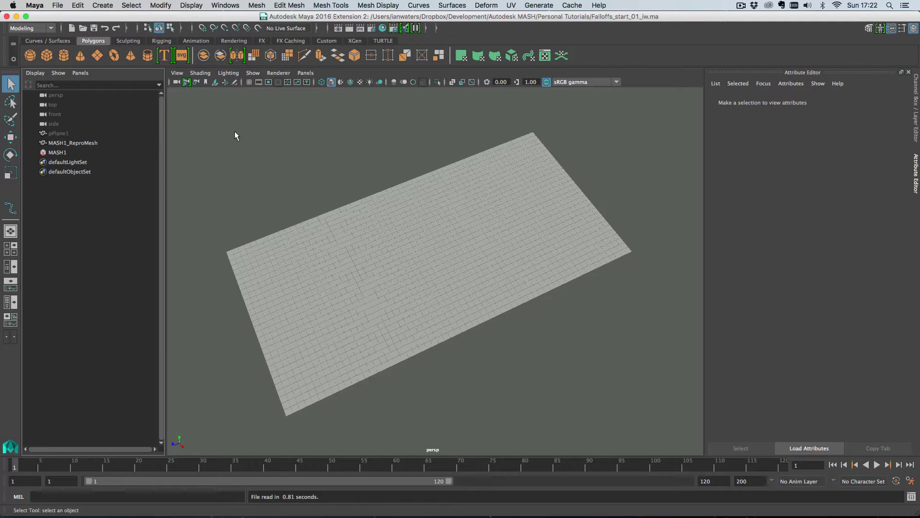
Step: Add a Random > Adjust Position node to MASH1 and expand its Falloff Object section
left_click(88, 153)
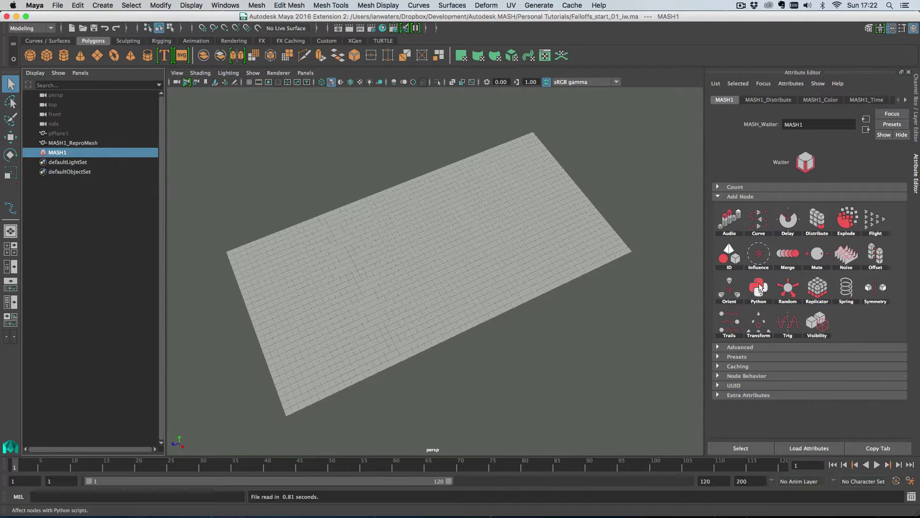
left_click(788, 288)
left_click(798, 292)
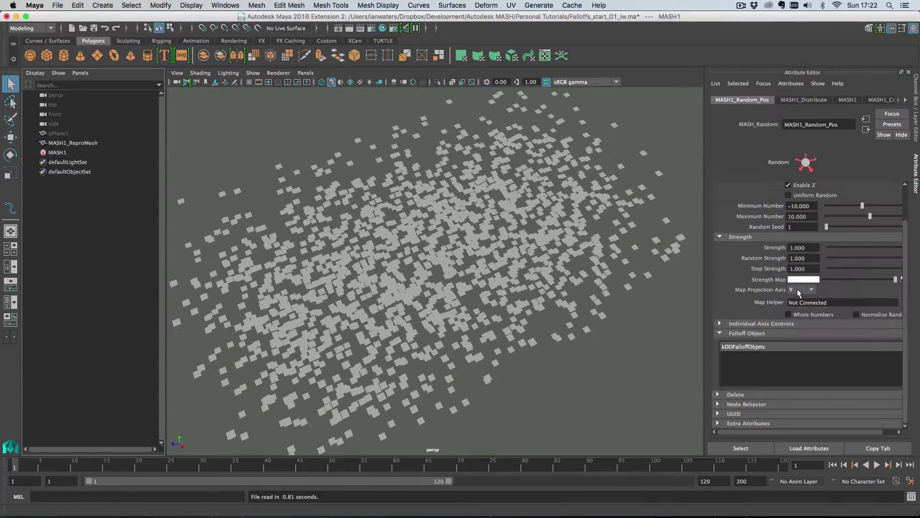
left_click(739, 333)
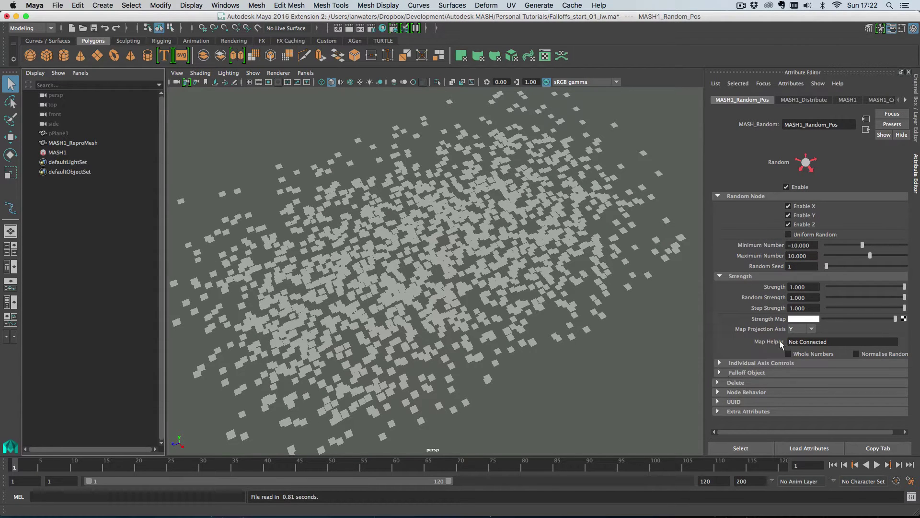
left_click(740, 373)
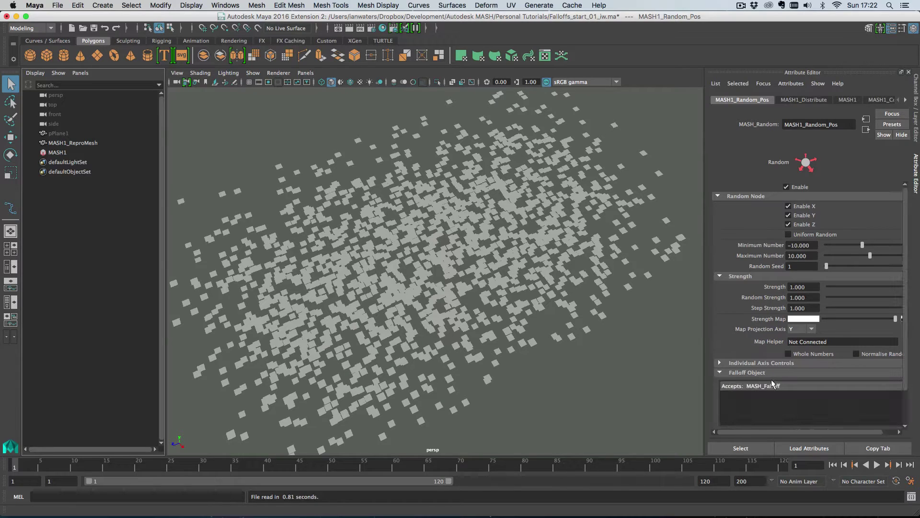
scroll(773, 379, "down", 3)
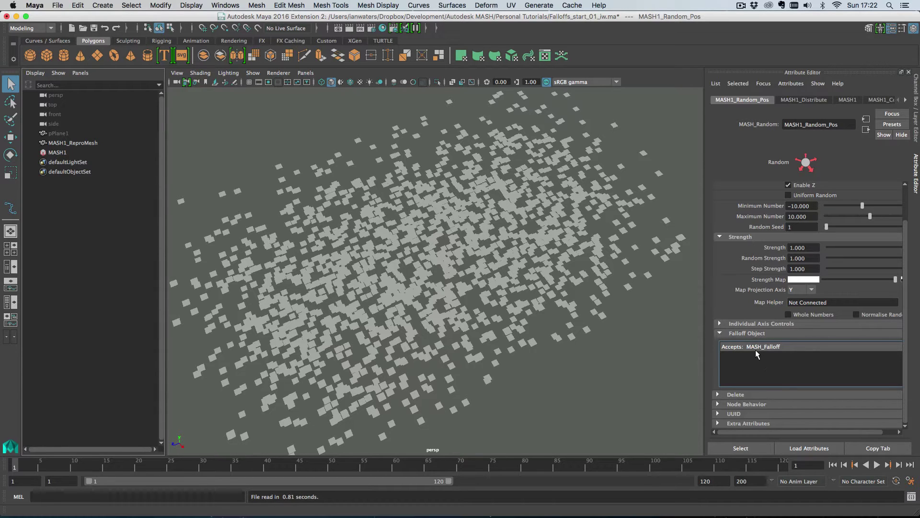
Step: Create a falloff for the Random node, then move and scale its sphere over one end
right_click(758, 365)
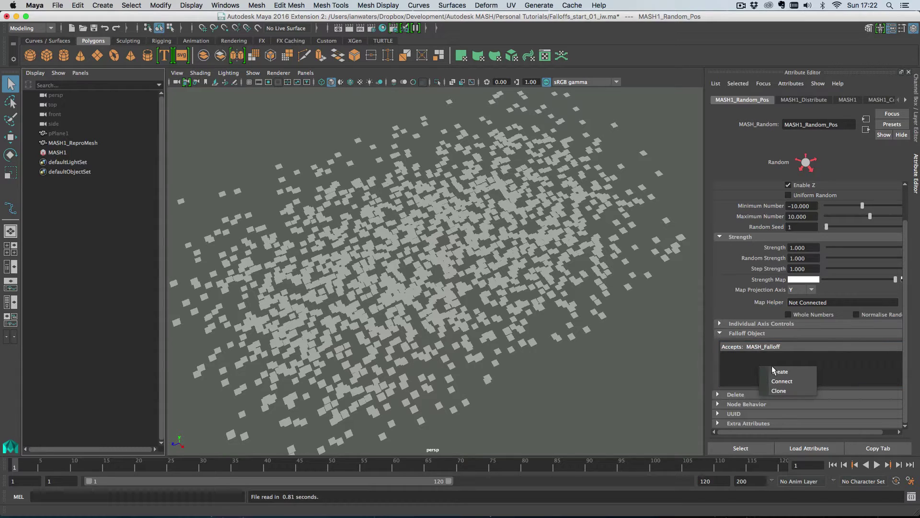
left_click(781, 369)
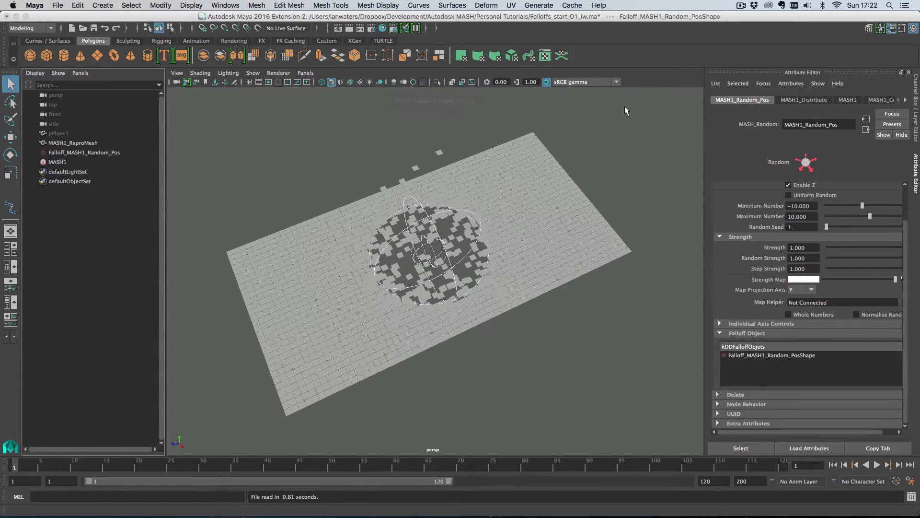
left_click_drag(542, 266, 375, 246, "alt")
key("w")
key("r")
key("w")
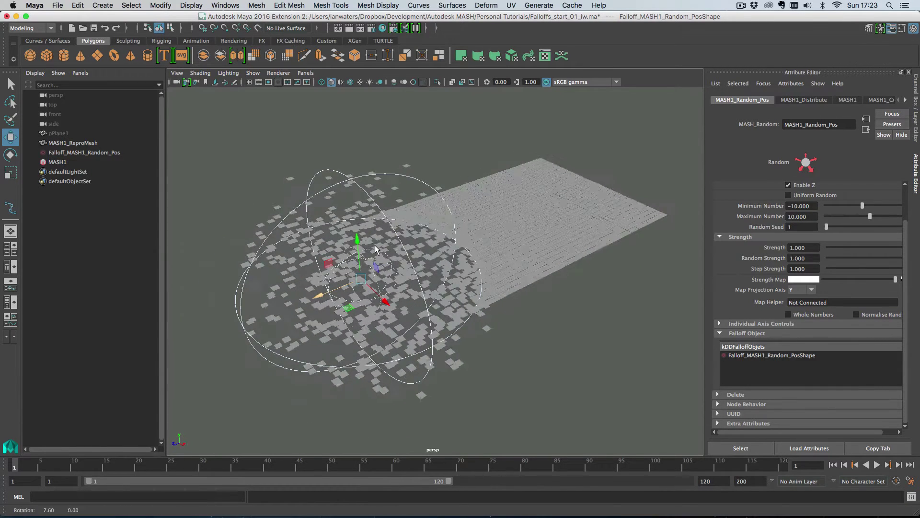
left_click(758, 357)
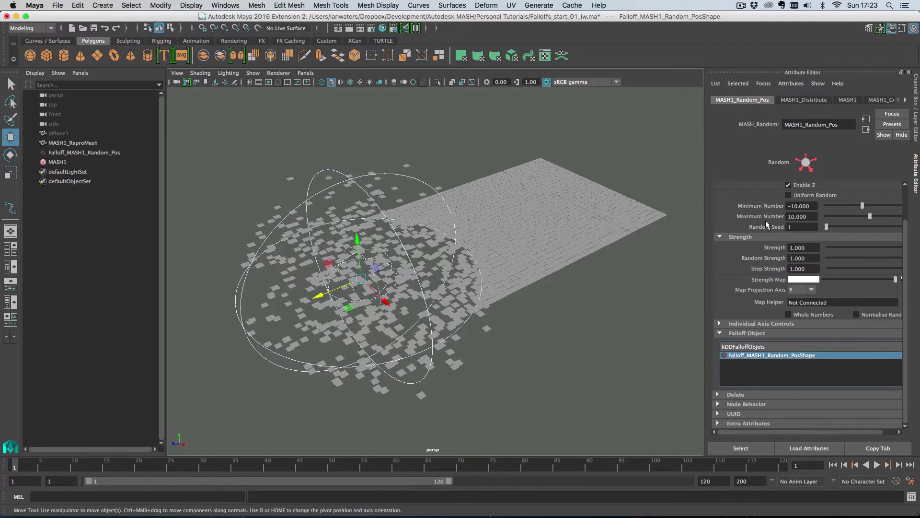
Step: Set the falloff's Inner Zone to 0.208
double_click(771, 354)
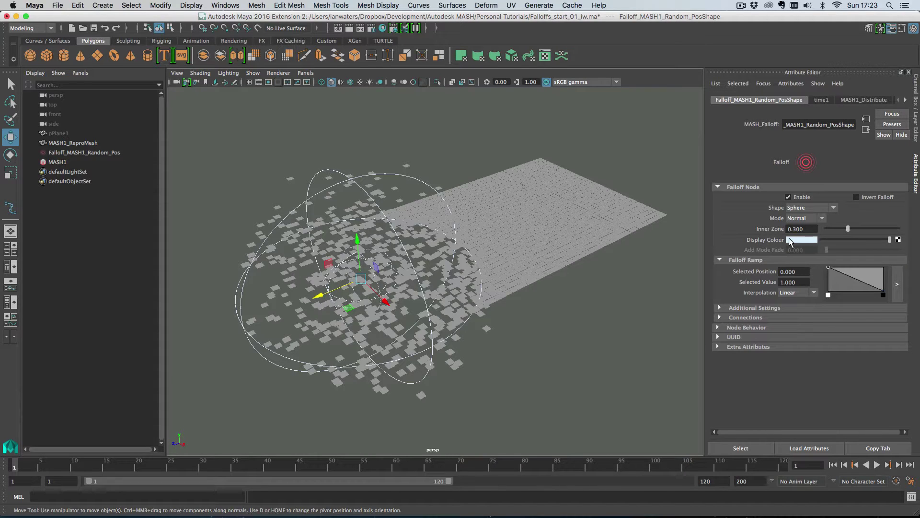
left_click_drag(845, 229, 852, 230)
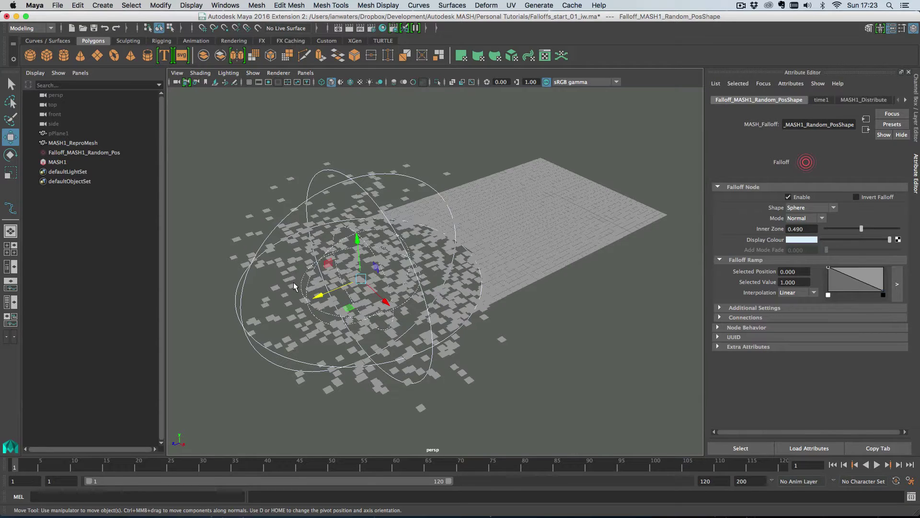
mouse_move(862, 225)
left_mouse_down()
mouse_move(878, 225)
mouse_move(861, 226)
left_mouse_up()
left_click_drag(859, 226, 842, 226)
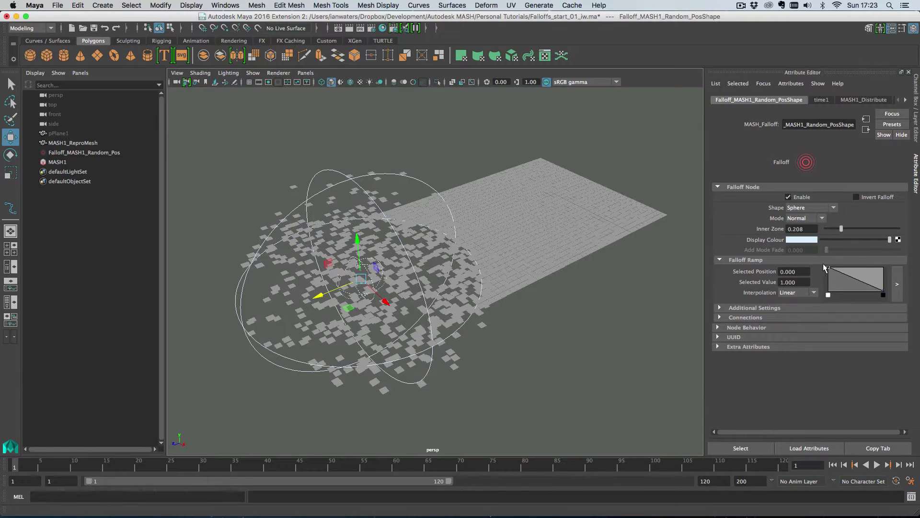
Step: Give the falloff ramp Smooth interpolation and remove its extra ramp points
left_click(811, 292)
left_click(804, 321)
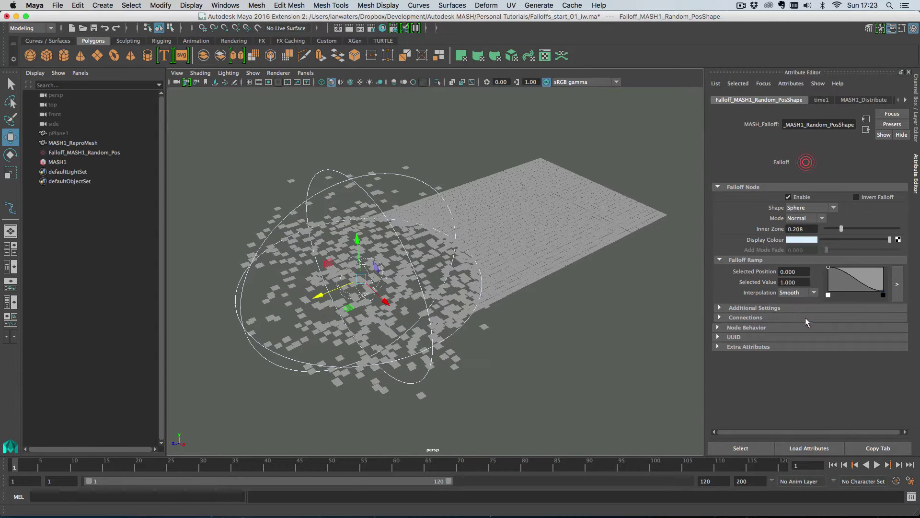
mouse_move(565, 287)
left_mouse_down("alt")
mouse_move(545, 284)
mouse_move(566, 271)
left_mouse_up("alt")
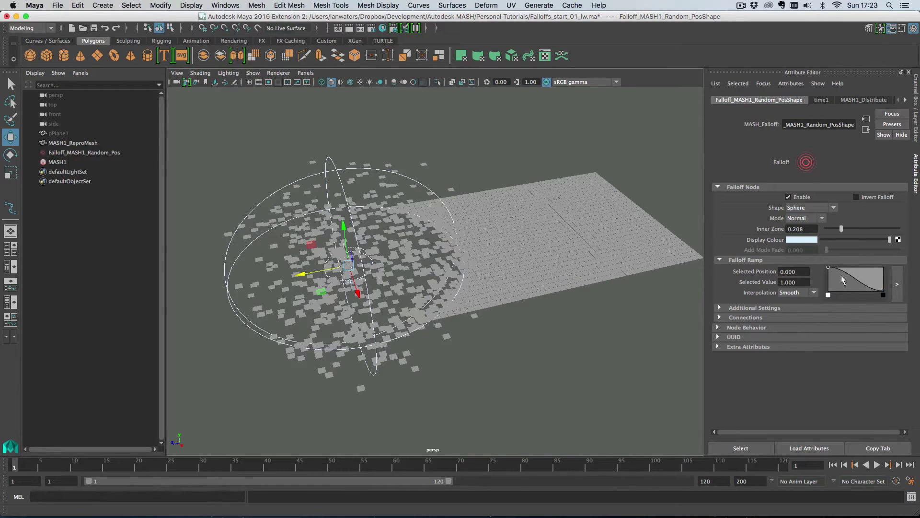
left_click_drag(834, 273, 862, 287)
left_click(835, 295)
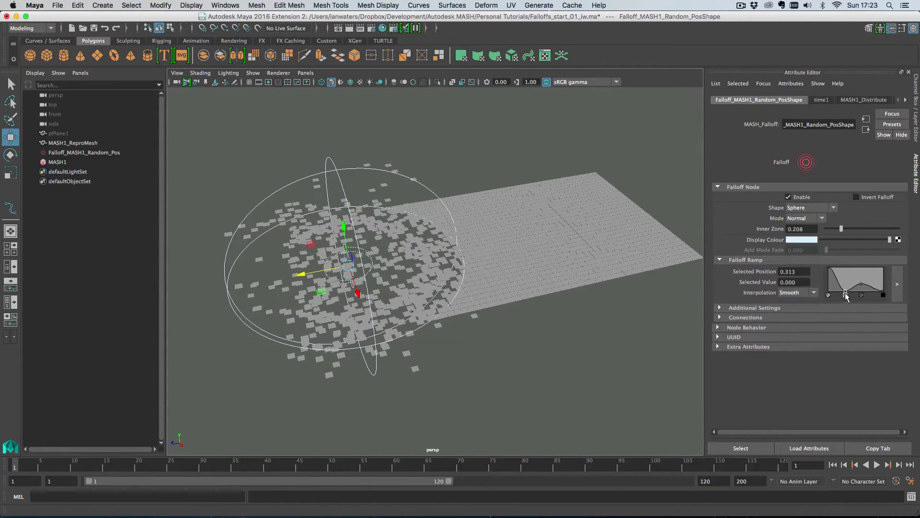
left_click(861, 294)
left_click(845, 294)
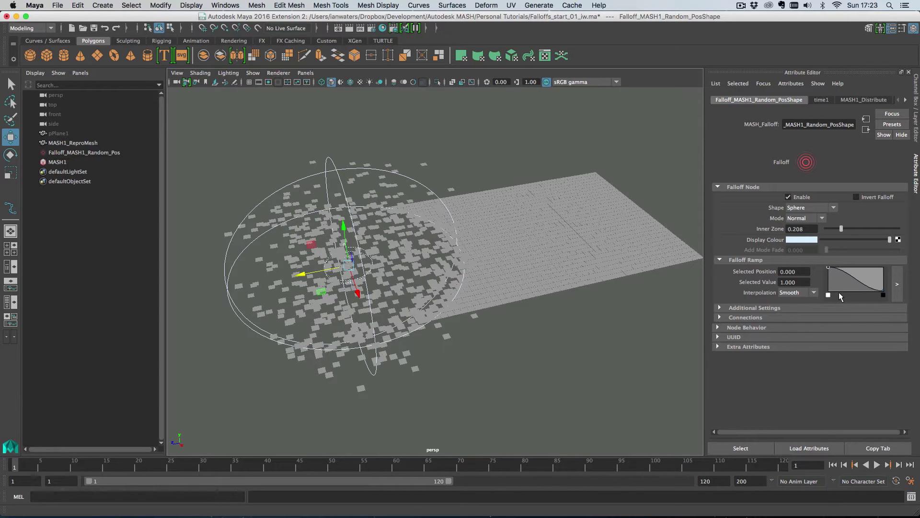
Step: Toggle Invert Falloff on and off, then change the falloff shape to Cube
left_click(890, 196)
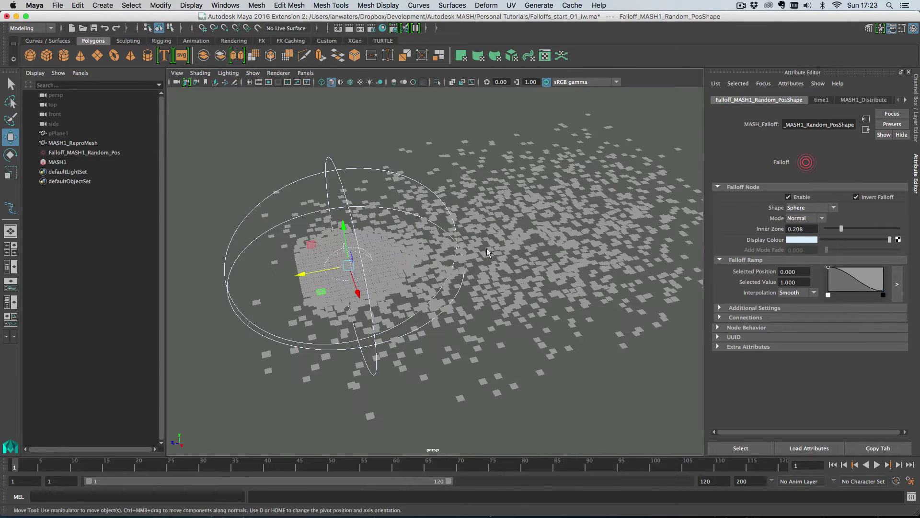
mouse_move(301, 276)
left_mouse_down()
mouse_move(538, 228)
mouse_move(274, 272)
mouse_move(288, 272)
left_mouse_up()
left_click(876, 196)
left_click(804, 207)
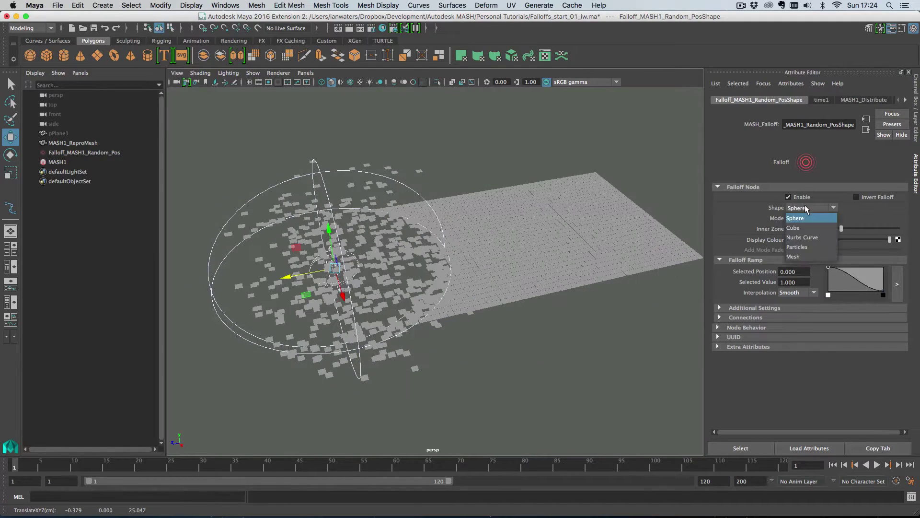
left_click(802, 229)
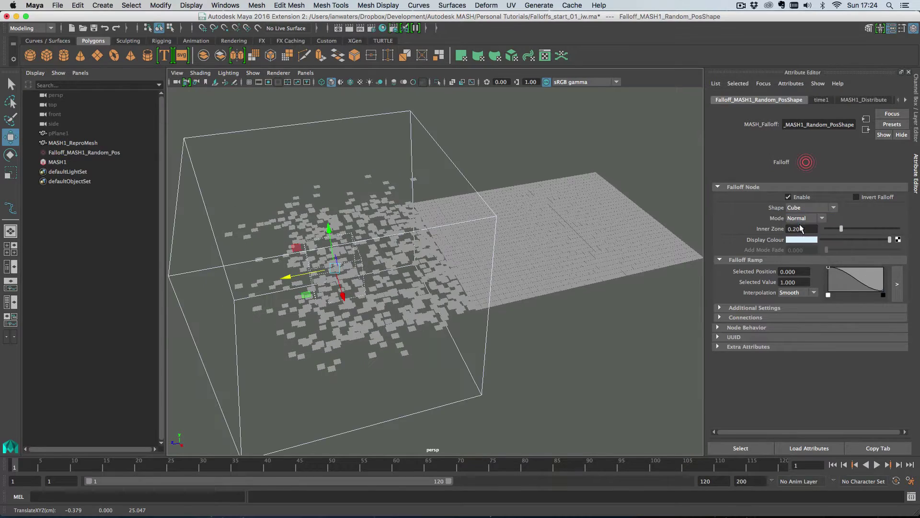
left_click_drag(292, 277, 596, 290)
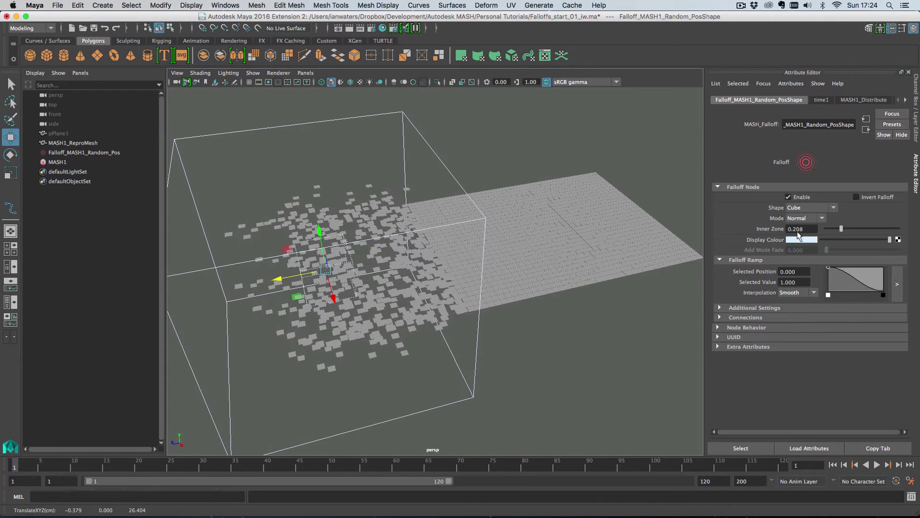
Step: Return the falloff to a Sphere, shrink it and move it left off the plane
left_click(804, 208)
left_click(805, 217)
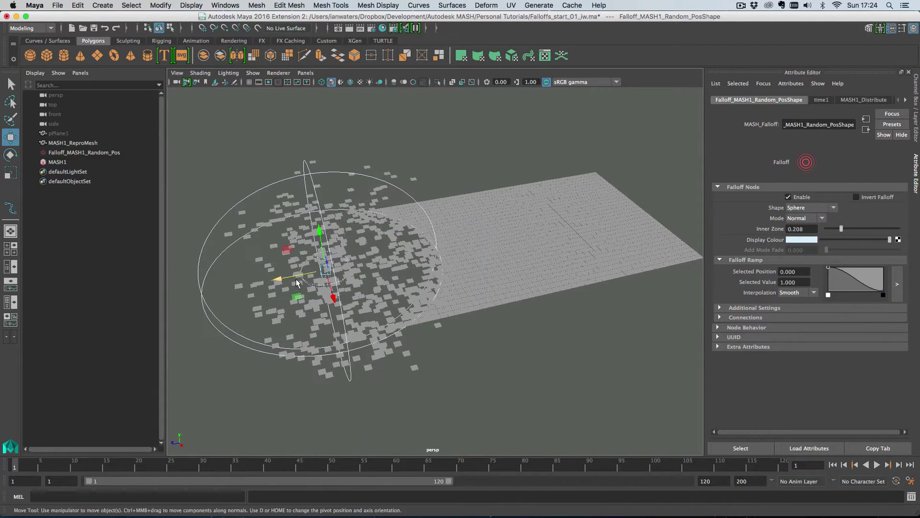
left_click_drag(278, 282, 204, 294)
key("r")
key("w")
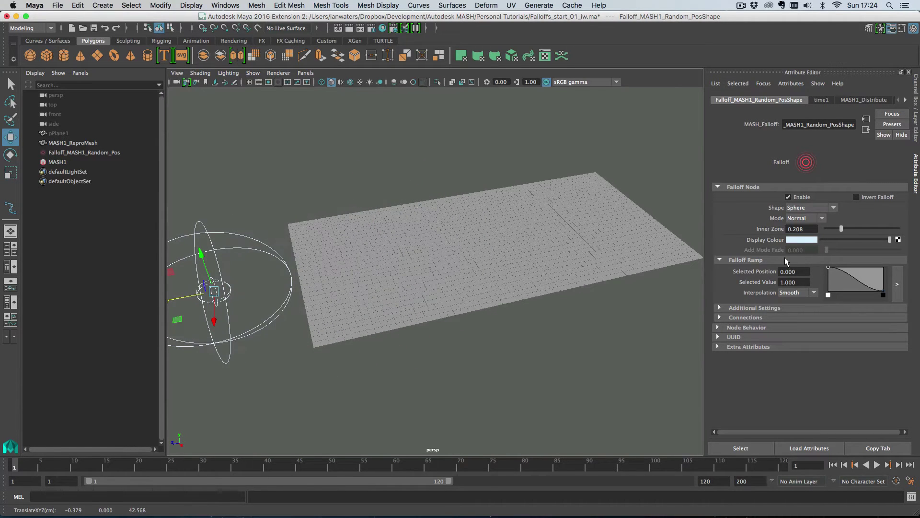
Step: Set the falloff Mode to Add and sweep the sphere across the plane
left_click(800, 219)
left_click(805, 231)
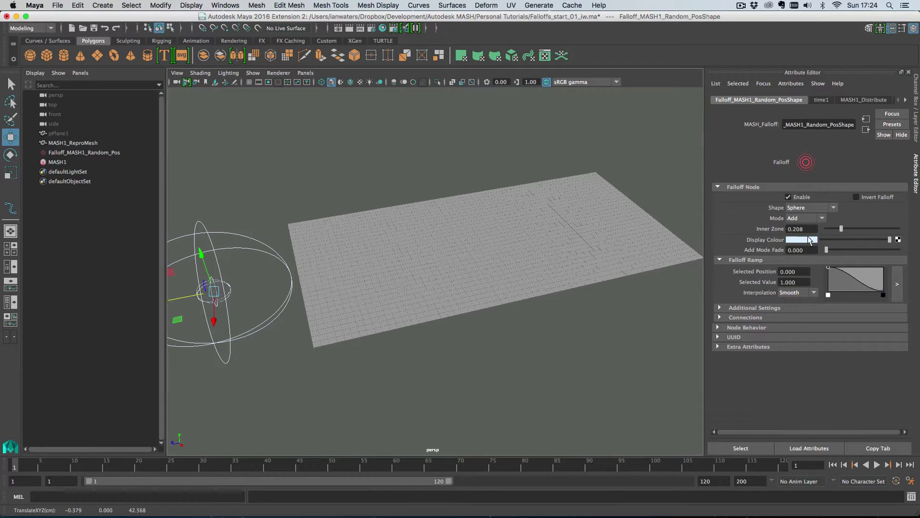
left_click_drag(180, 302, 748, 252)
right_click_drag(535, 306, 510, 275, "alt")
left_click_drag(510, 275, 556, 284, "alt")
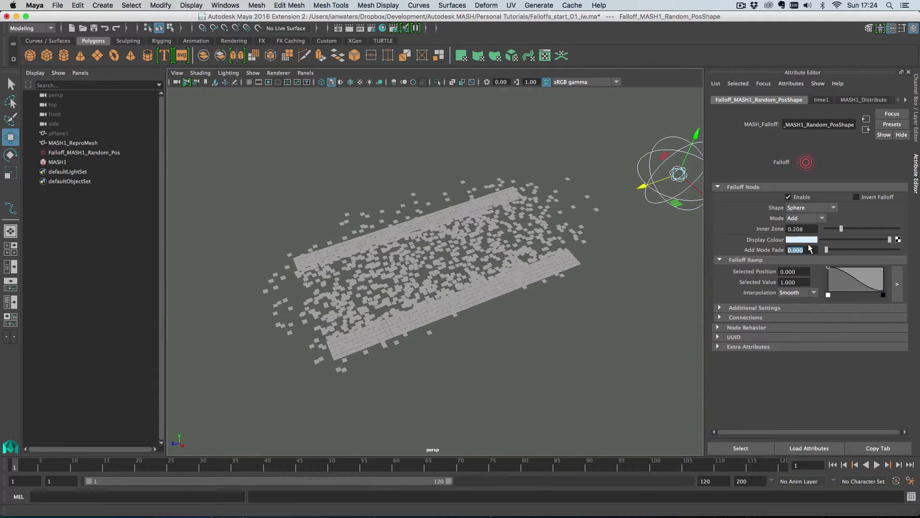
Step: Set Add Mode Fade to 0.1 and sweep the sphere back toward the plane
type("0.1")
key("Return")
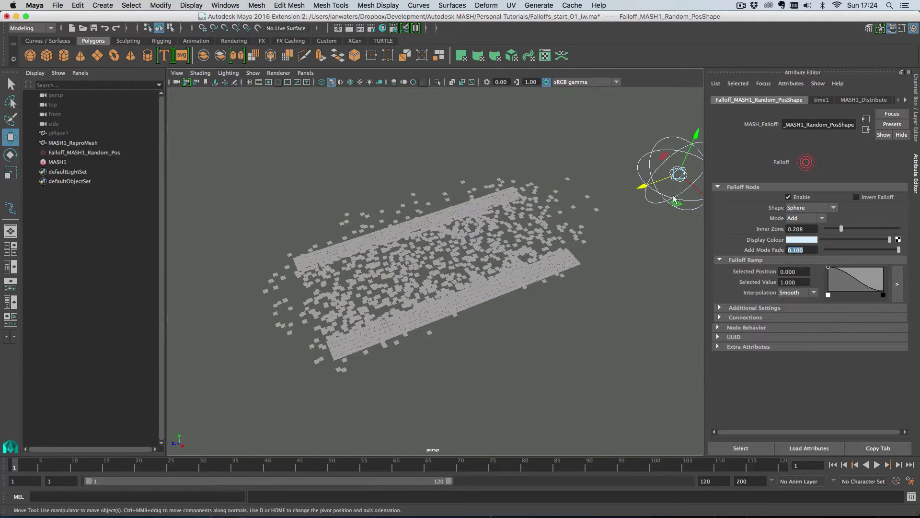
left_click_drag(642, 186, 163, 349)
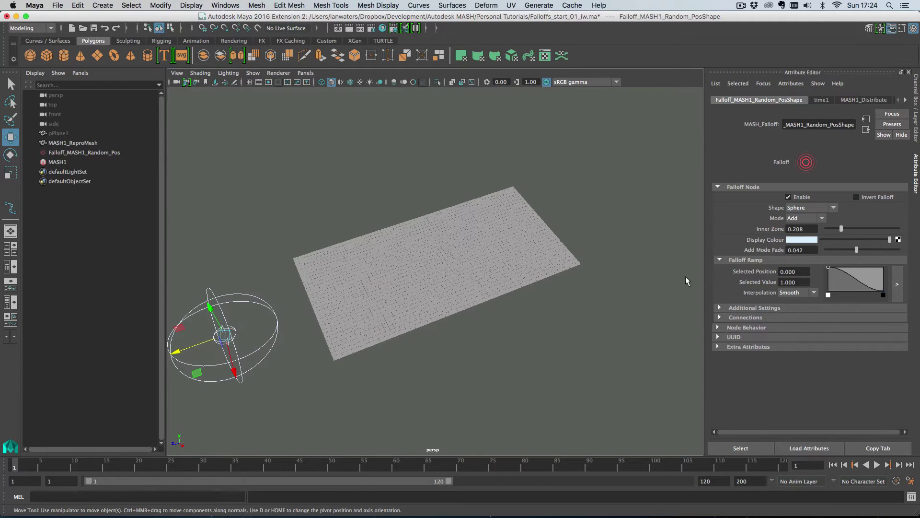
left_click_drag(180, 351, 221, 336)
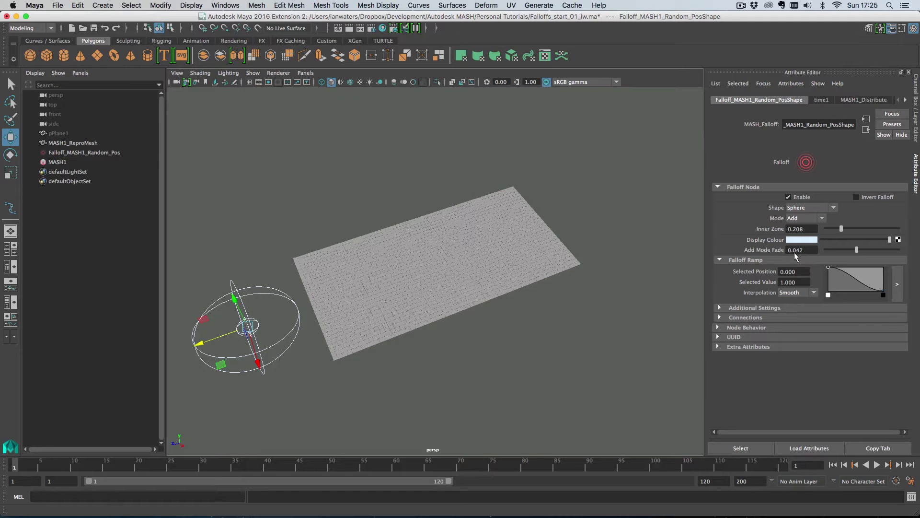
Step: Open Cache MASH network for MASH1, cancel the Alembic export, and select the falloff sphere
left_click(505, 265)
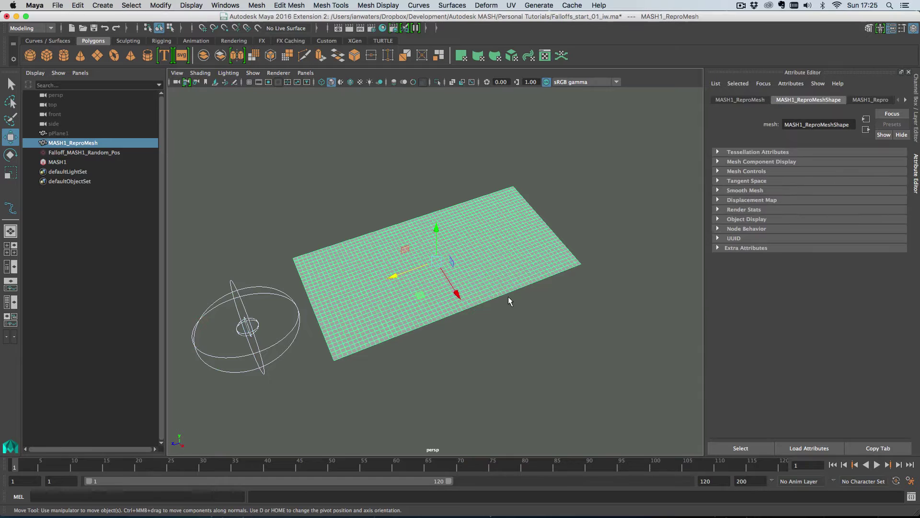
left_click(77, 159)
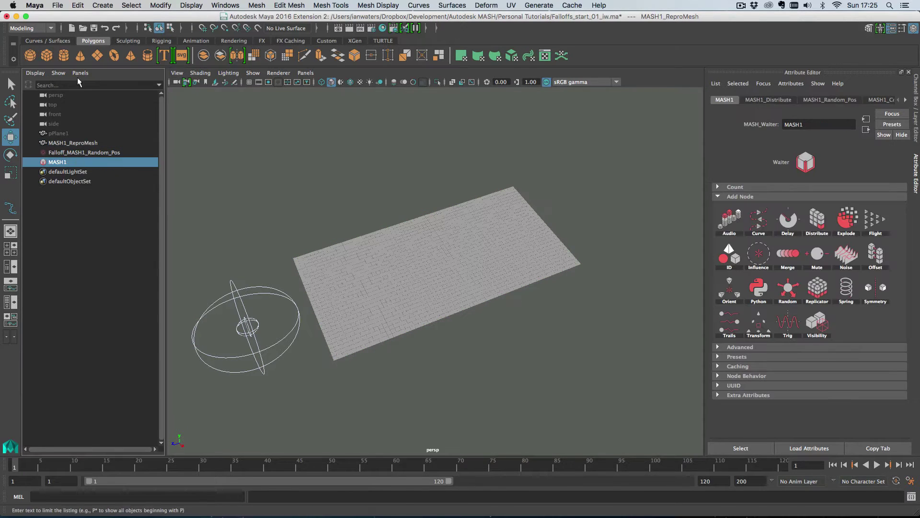
left_click(108, 5)
mouse_move(192, 225)
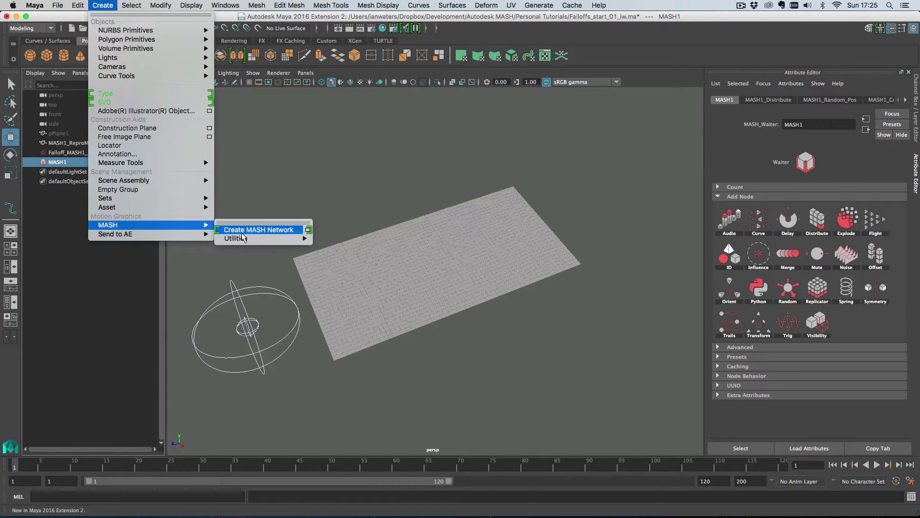
mouse_move(249, 238)
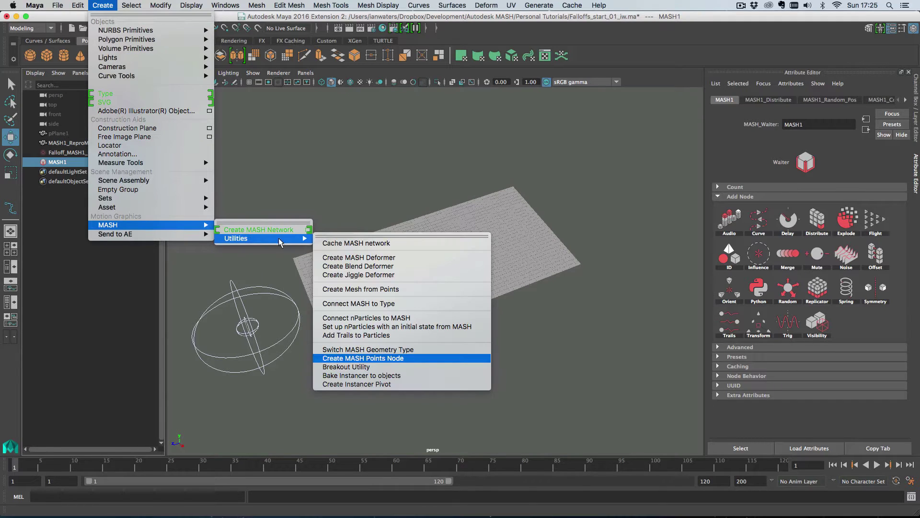
left_click(378, 245)
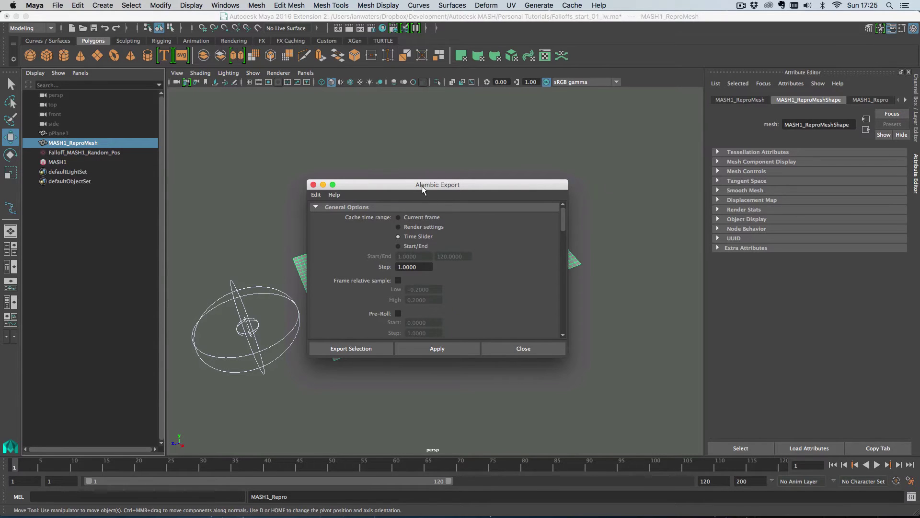
left_click(314, 185)
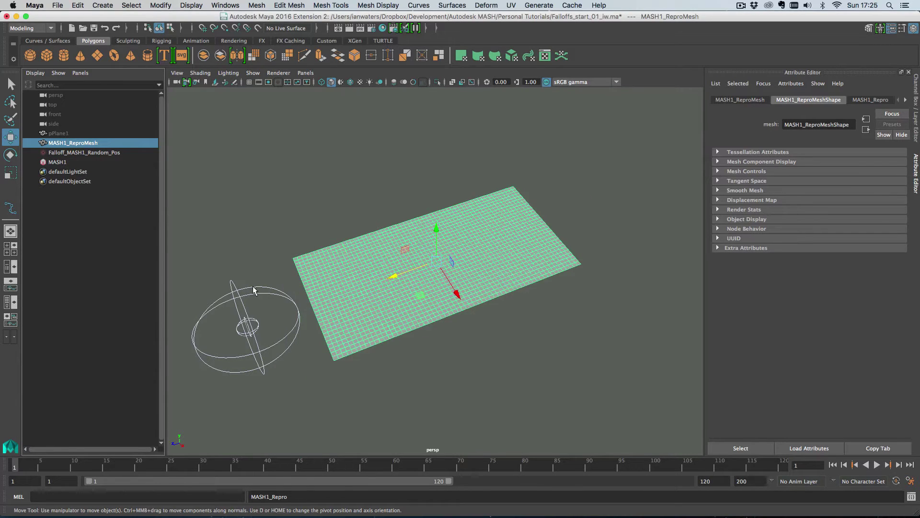
left_click(258, 342)
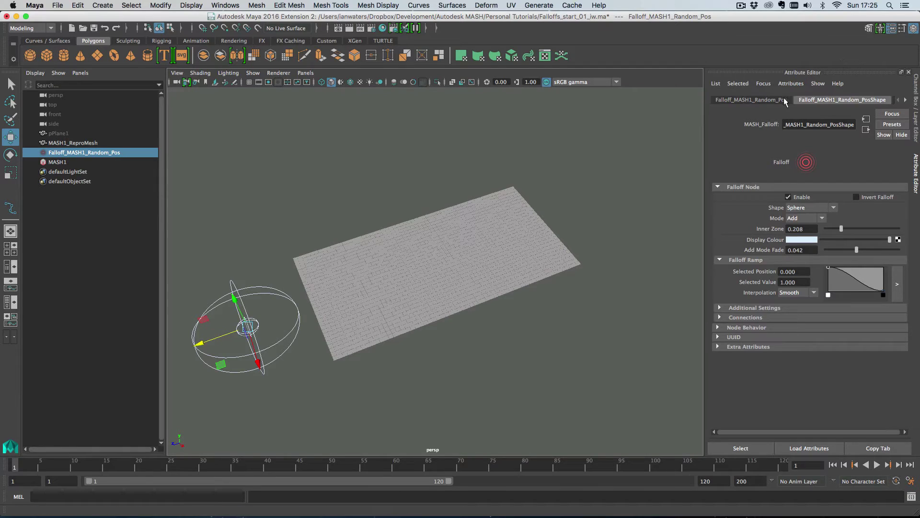
Step: Break the falloff's connection to MASH1_Random_Pos and delete the falloff
left_click(785, 101)
left_click(905, 101)
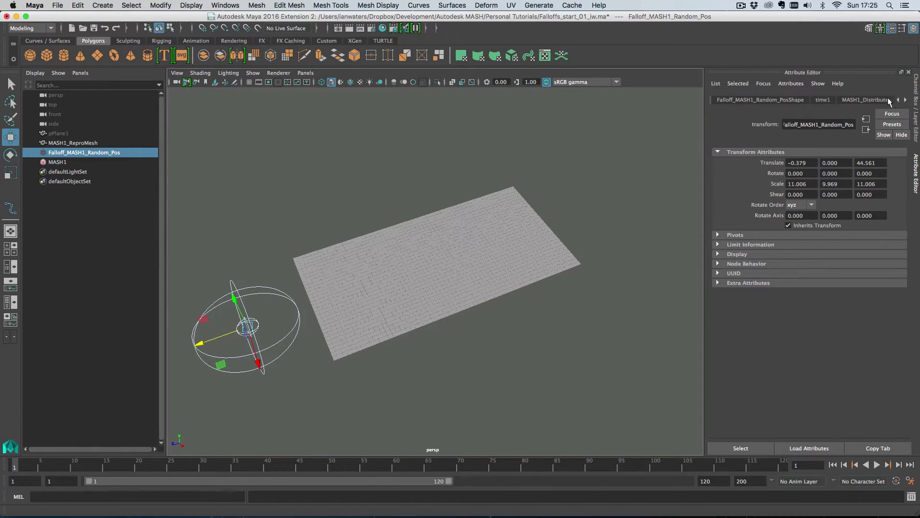
left_click(905, 99)
left_click(835, 100)
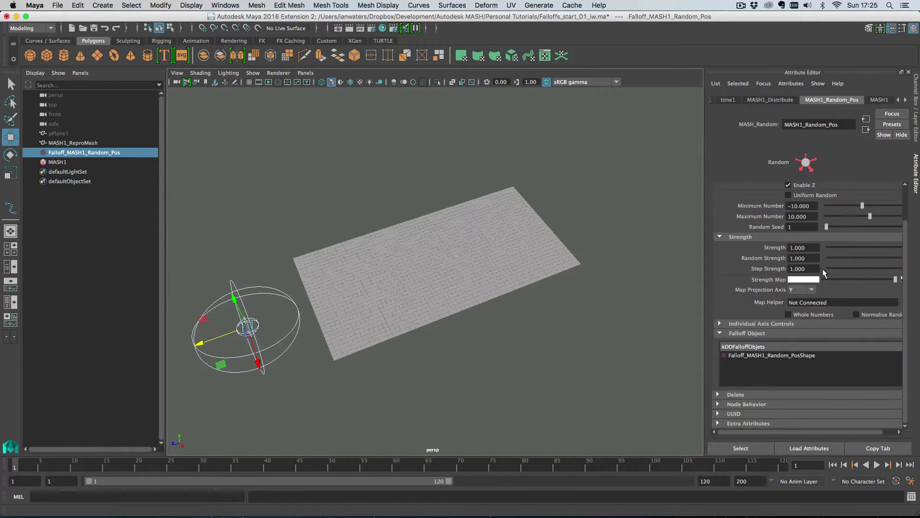
right_click(754, 357)
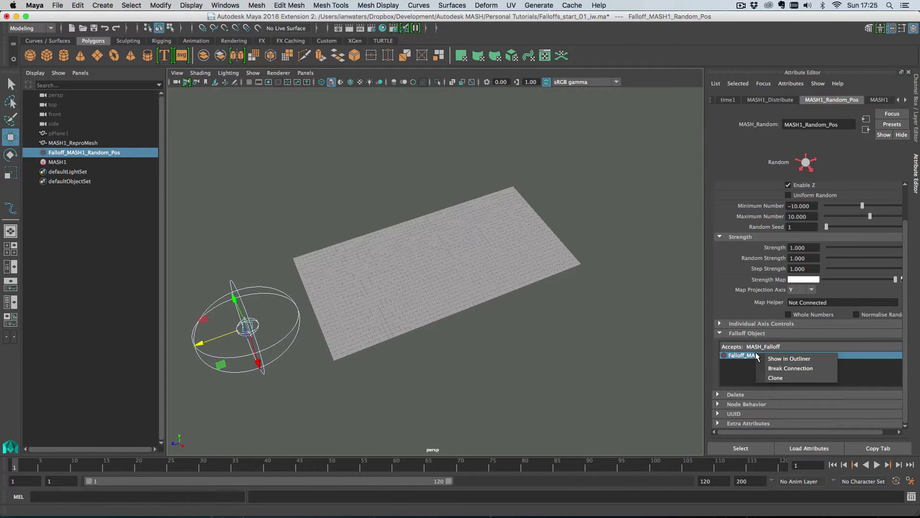
left_click(790, 371)
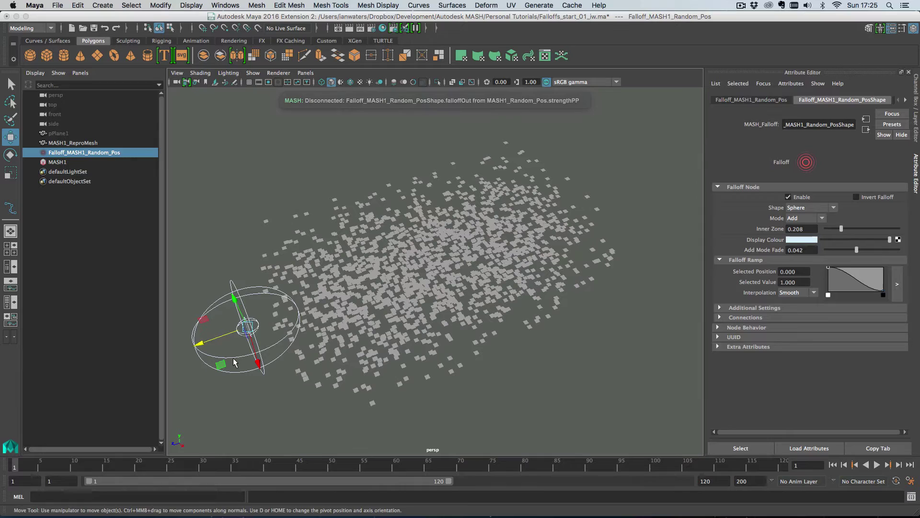
key("Delete")
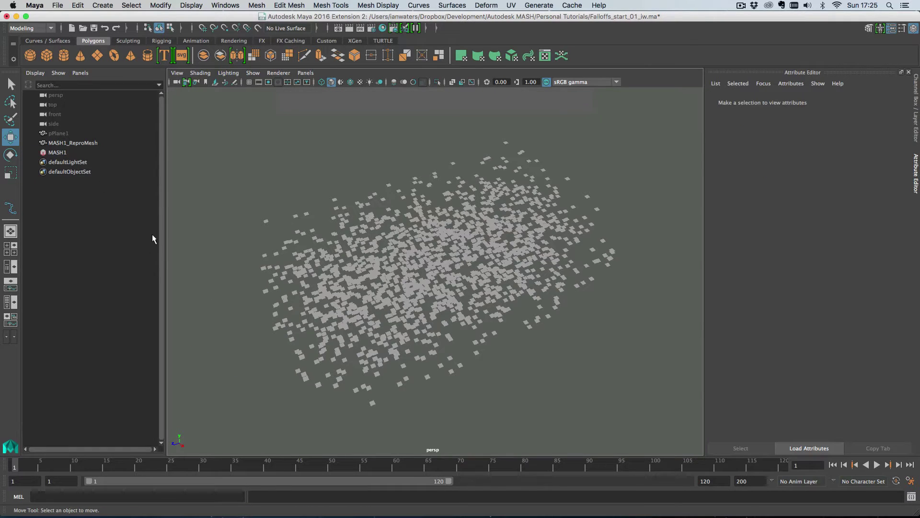
Step: Uncheck Enable on the MASH1_Random_Pos node
left_click(79, 153)
left_click(833, 100)
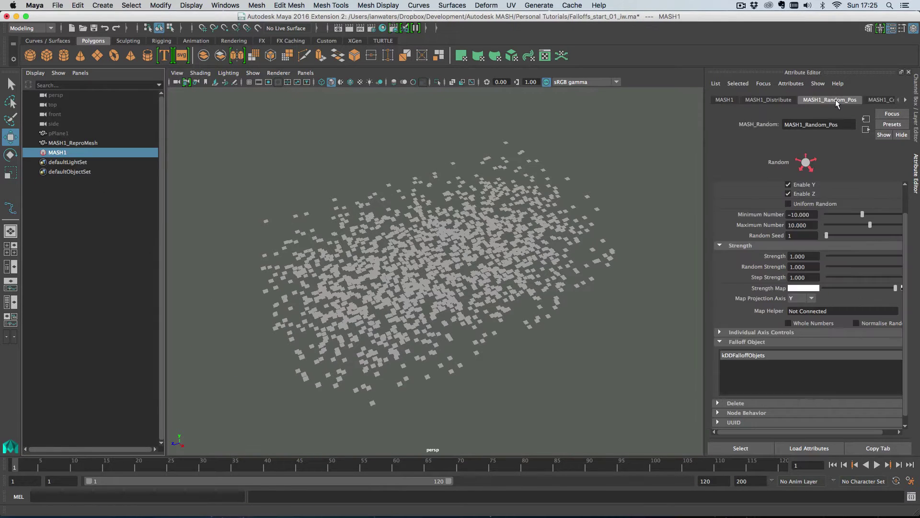
scroll(810, 180, "up", 2)
left_click(799, 187)
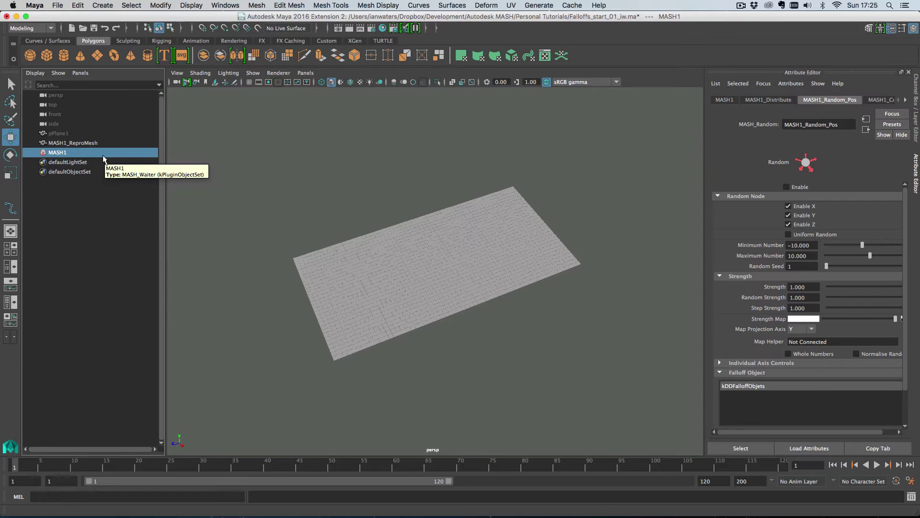
Step: Show the MASH1_Color node, then the MASH1_Repro settings with pPlane1 and Color Per Vertex
left_click(907, 100)
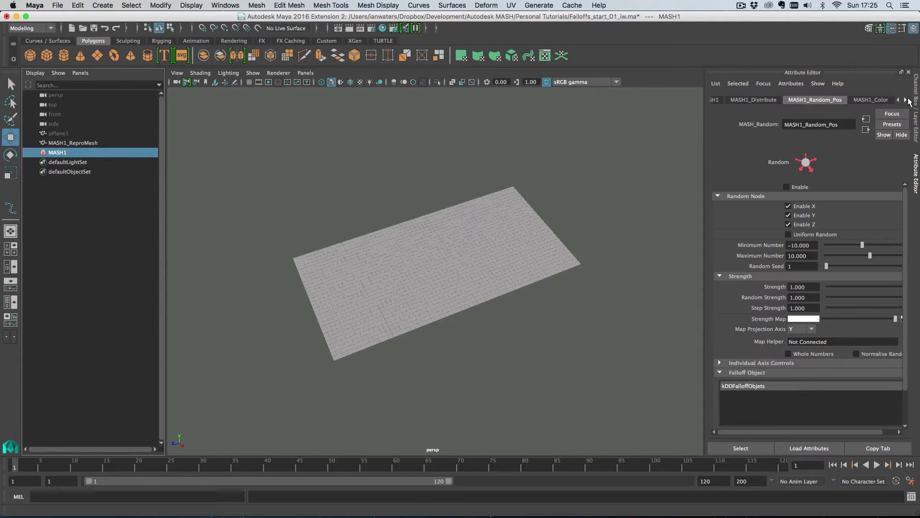
left_click(907, 100)
left_click(822, 100)
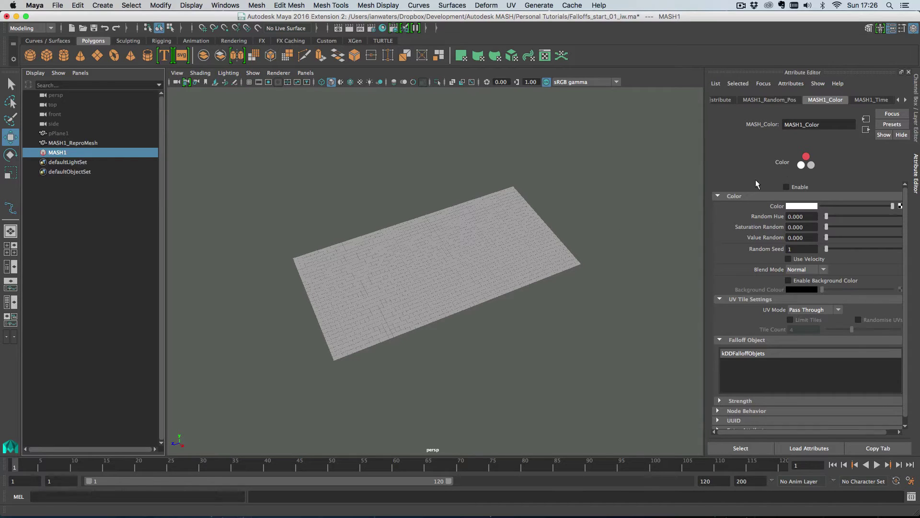
left_click(906, 99)
left_click(887, 100)
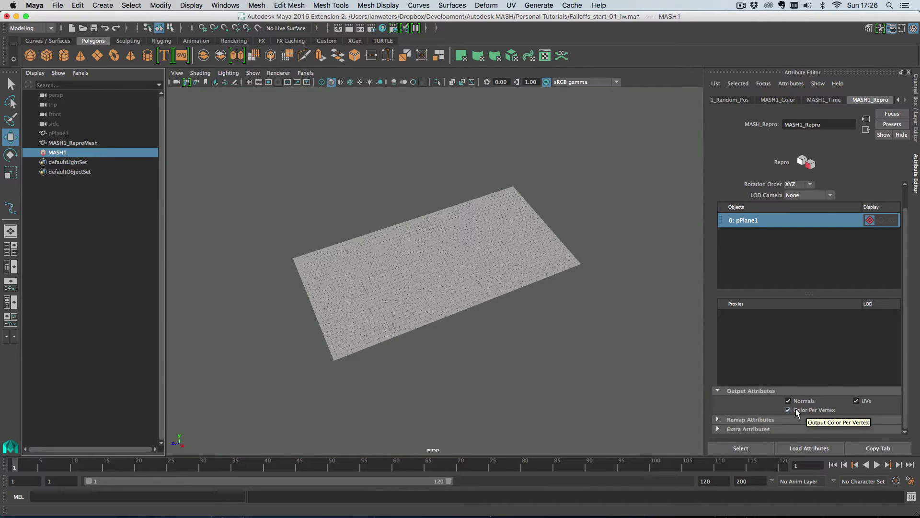
Step: Turn on Toggle Display Colors Attribute for the MASH1_ReproMesh
left_click(433, 271)
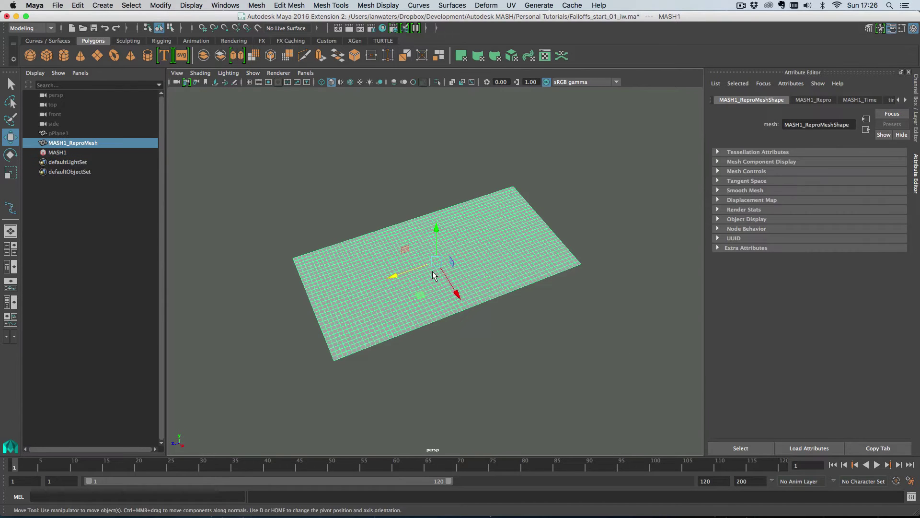
left_click(378, 5)
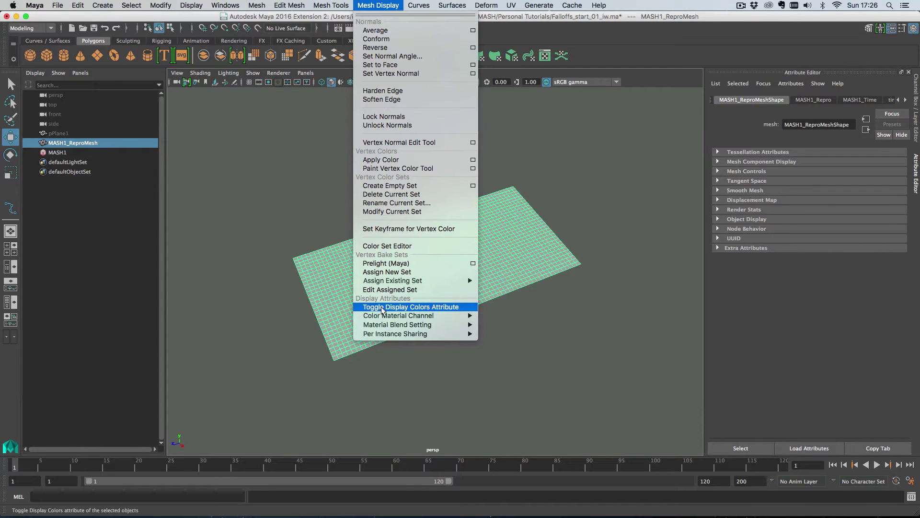
left_click(426, 309)
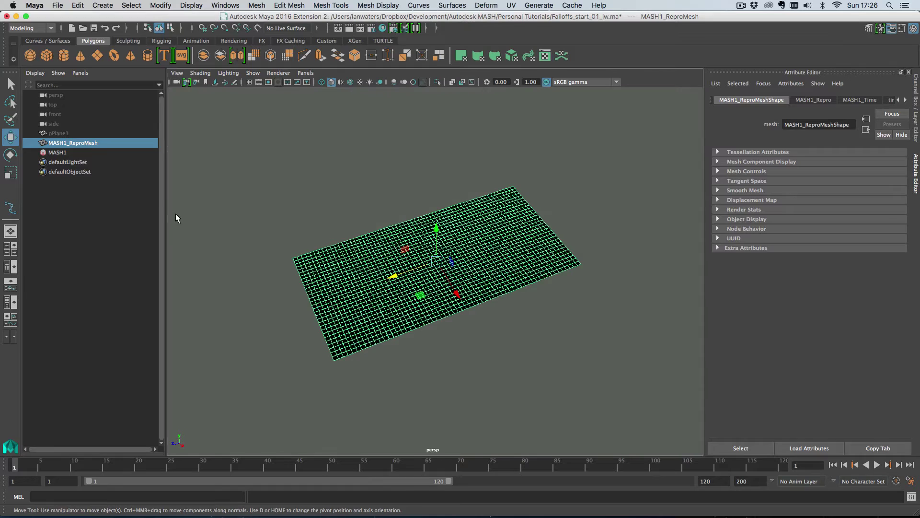
Step: Enable the MASH1_Color node so the tiles turn white
left_click(69, 151)
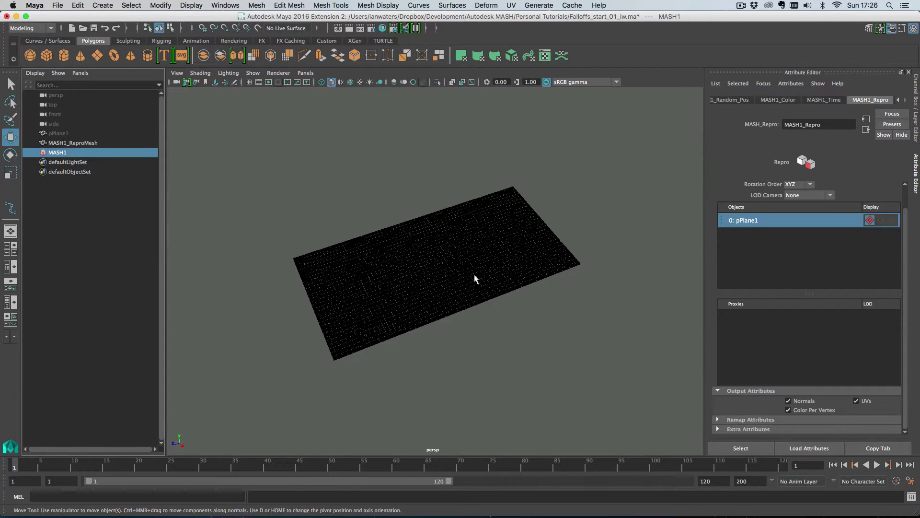
left_click(779, 99)
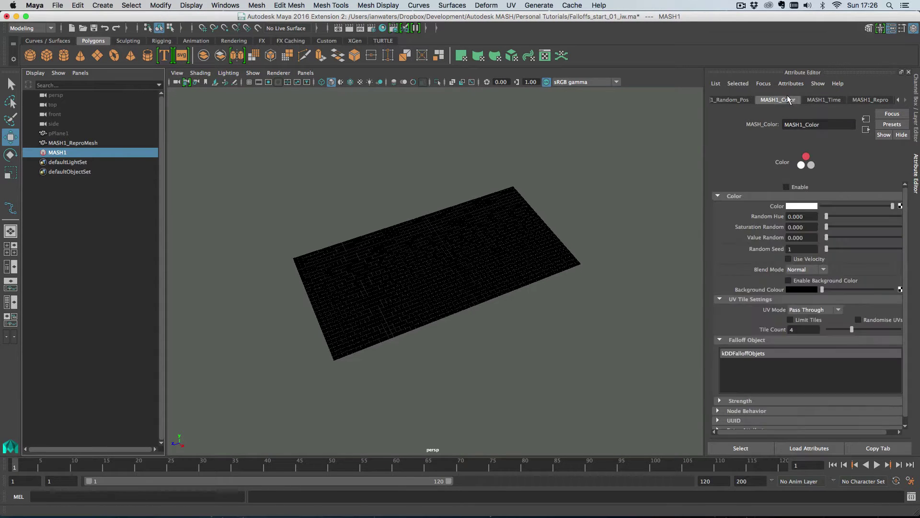
left_click(799, 187)
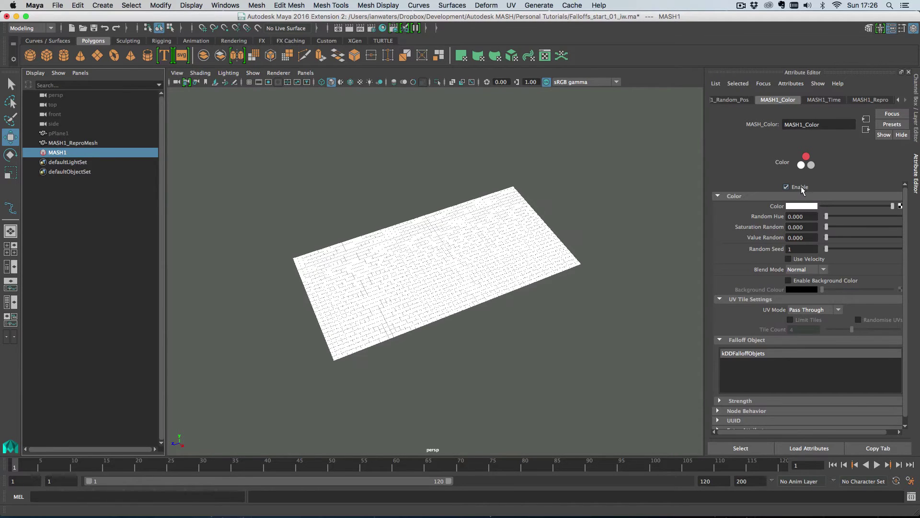
Step: Set the Color node to cyan and add a falloff sphere moved along Z onto the plane
left_click(805, 205)
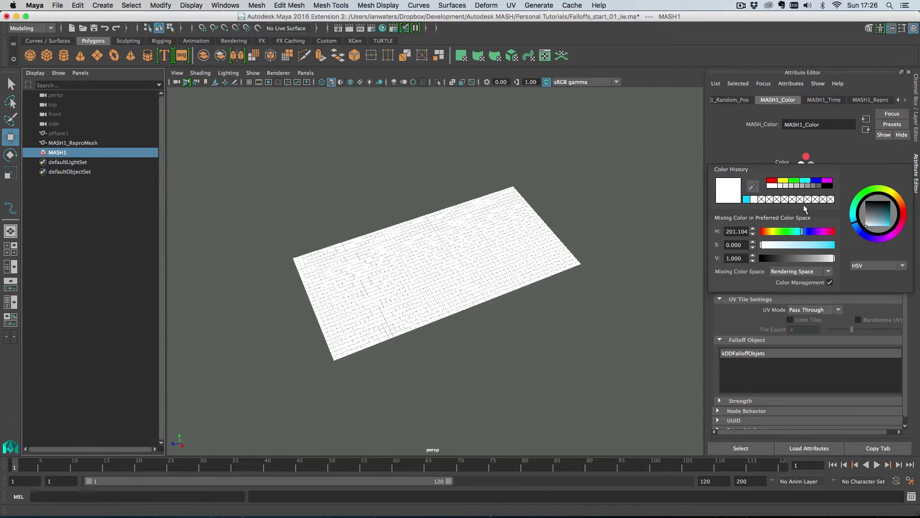
left_click(748, 200)
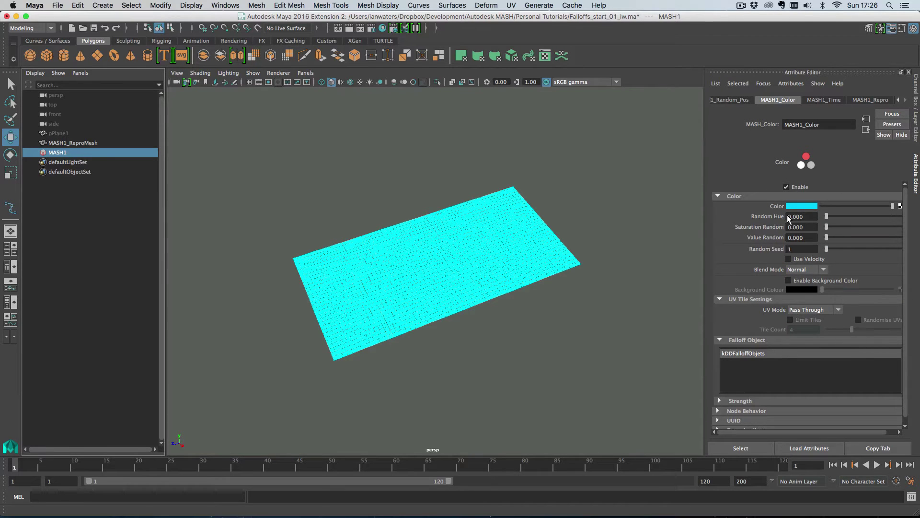
right_click(772, 367)
left_click(808, 373)
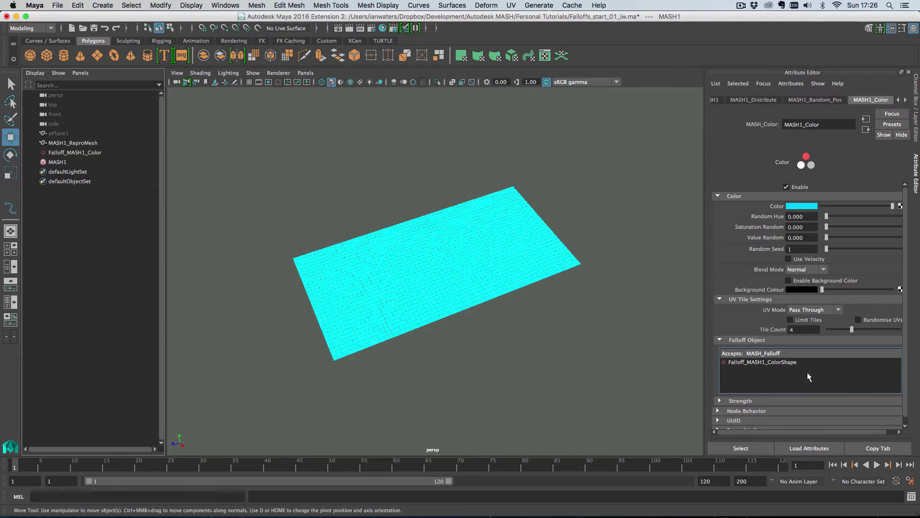
left_click_drag(396, 280, 461, 267)
key("r")
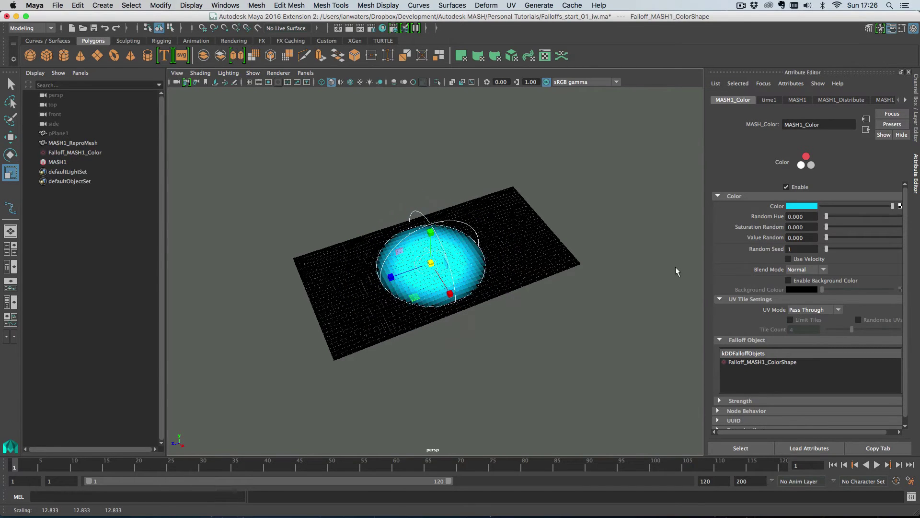
Step: Set the Falloff_MASH1_Color falloff mode to Add
left_click(105, 153)
left_click(820, 218)
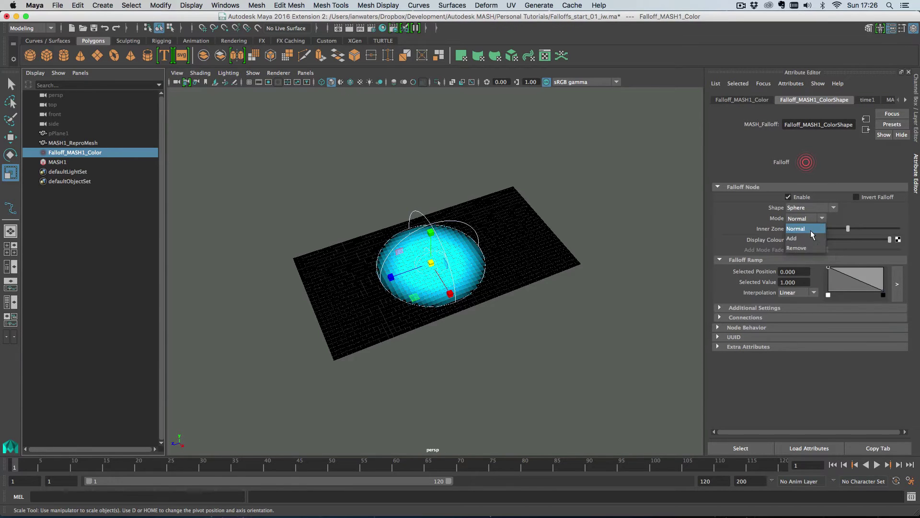
left_click(810, 229)
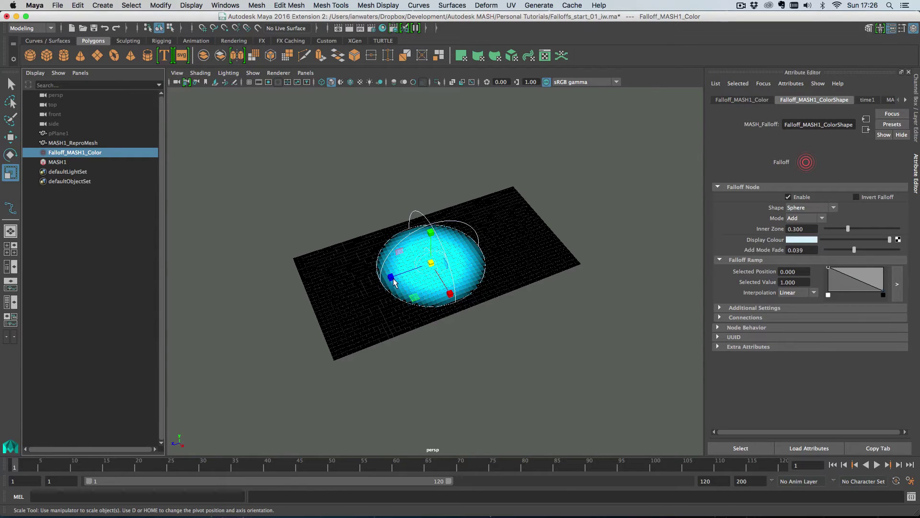
Step: Move the falloff sphere across and away from the plane, past its lower right corner
left_click(96, 143)
key("w")
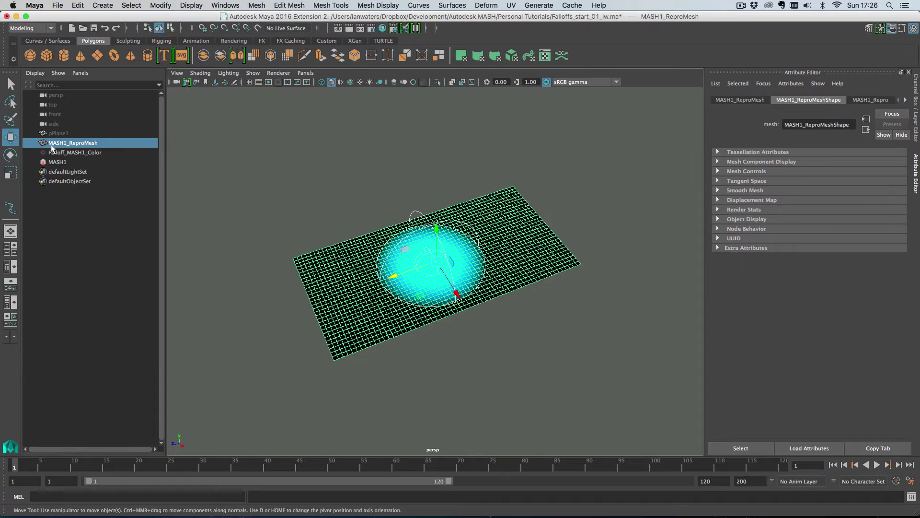
left_click(53, 153)
left_click_drag(388, 277, 601, 360)
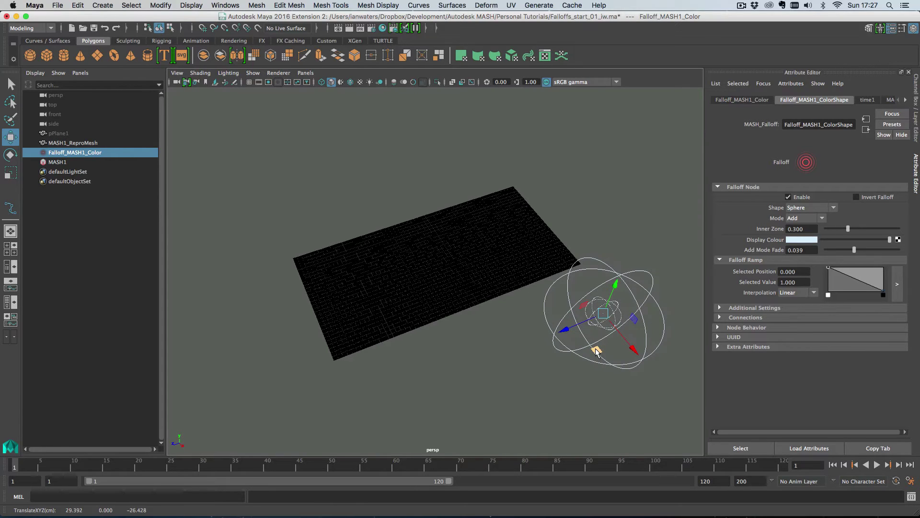
left_click_drag(595, 353, 530, 393)
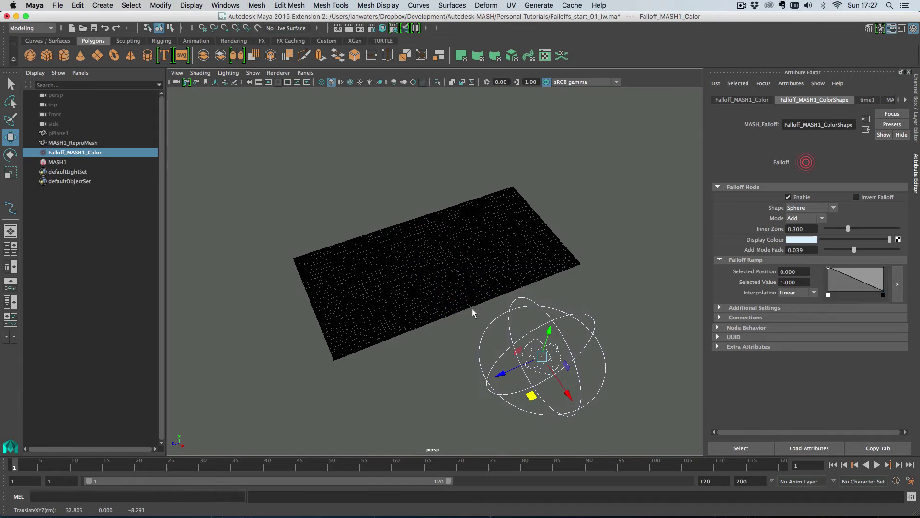
left_click(798, 208)
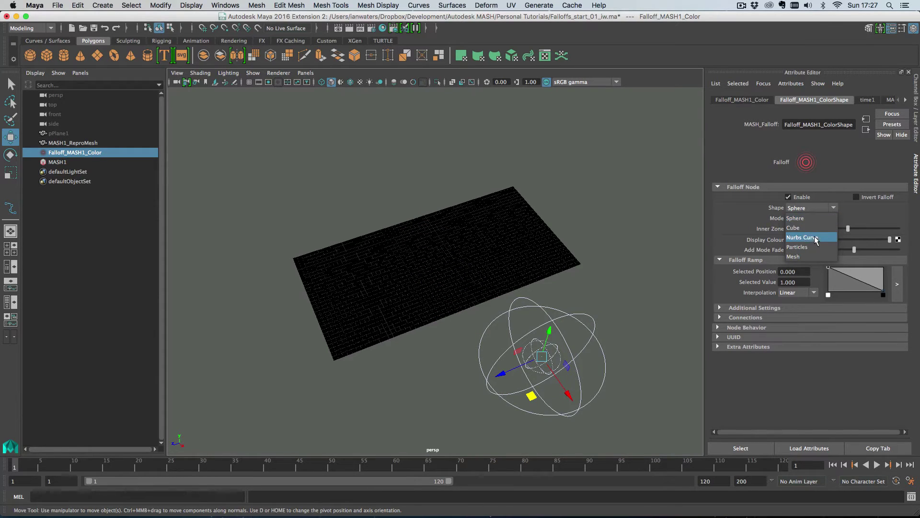
Step: Keep Sphere as the falloff shape and start an EP curve left of the plane
left_click(789, 209)
left_click(48, 41)
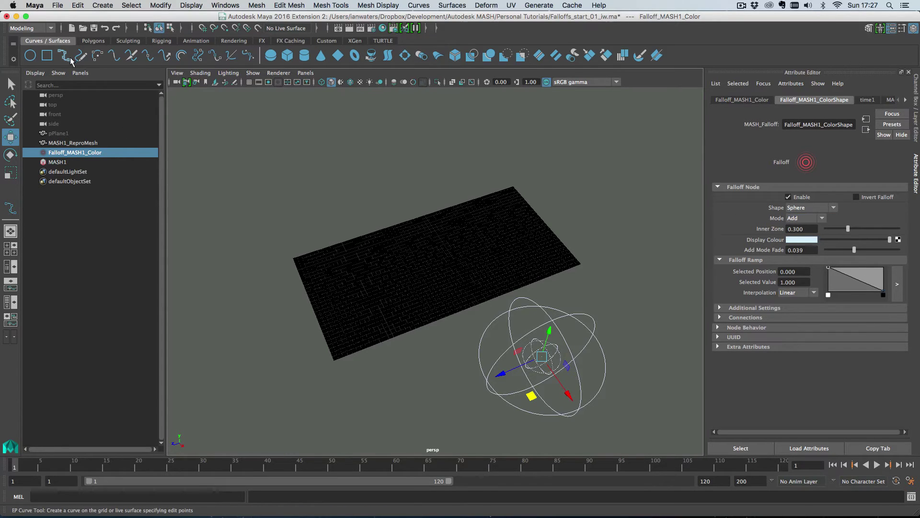
left_click(64, 55)
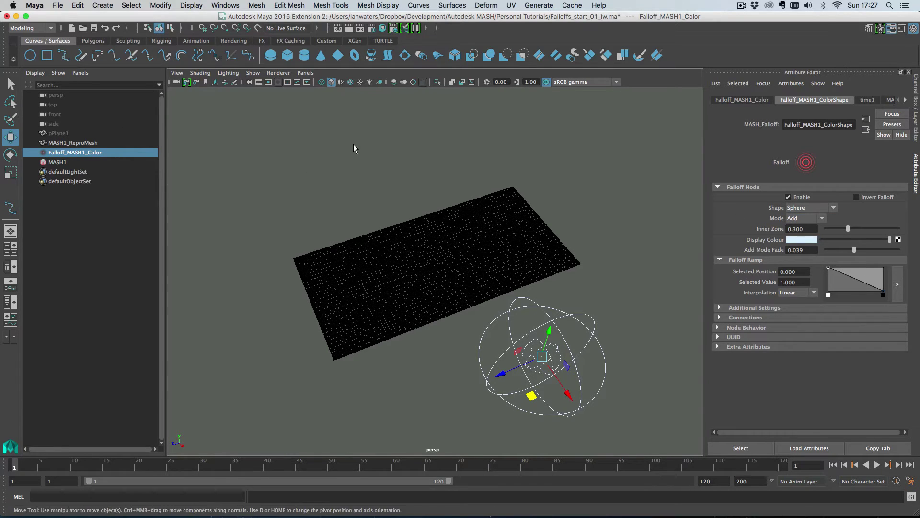
left_click(260, 259)
left_click(302, 295)
left_click(343, 275)
left_click(430, 237)
Step: Extend the curve beyond the plane's right corner and finish curve1
left_click(584, 269)
left_click(615, 265)
left_click(700, 251)
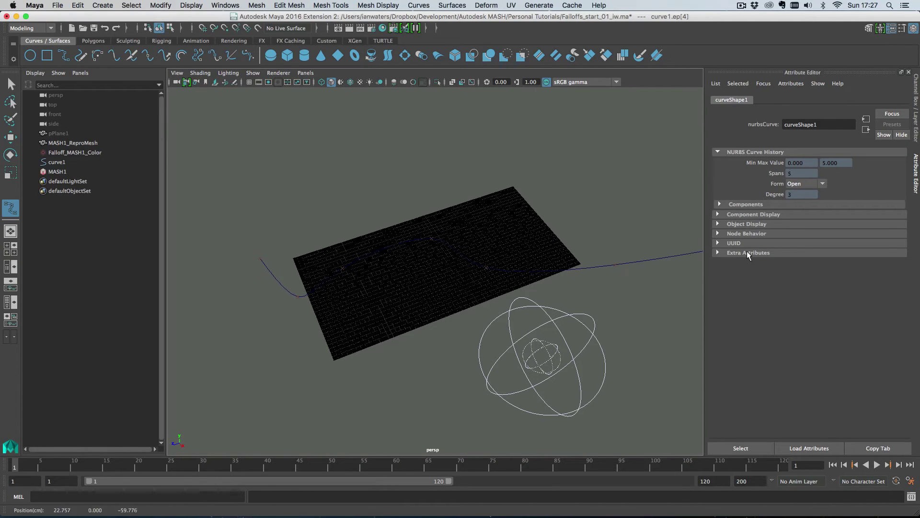
key("Return")
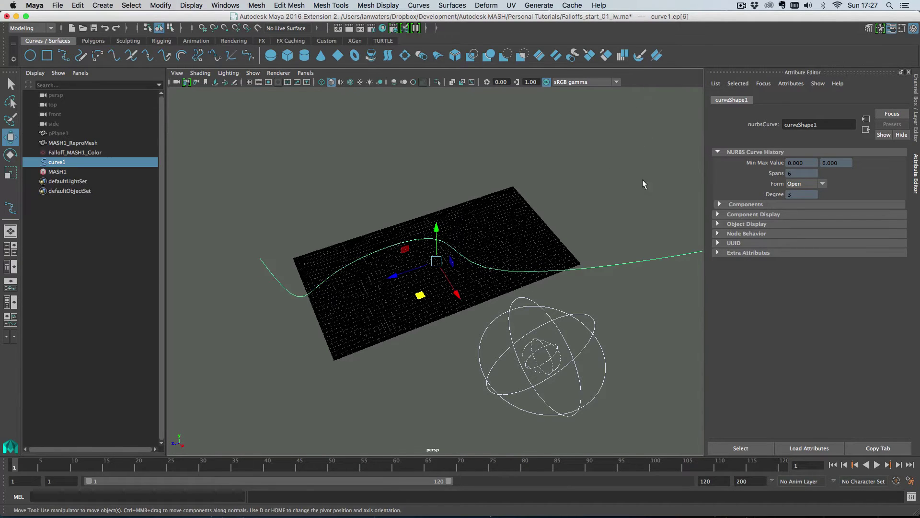
key("w")
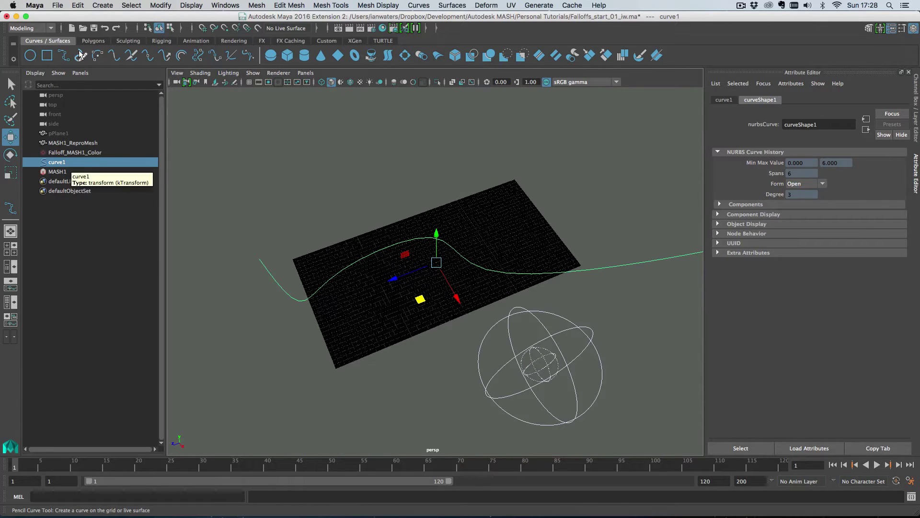
left_click(71, 153)
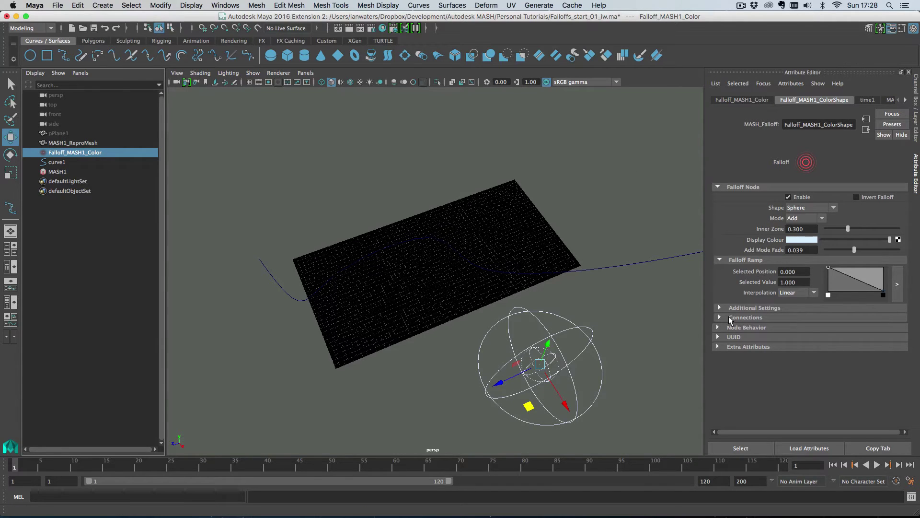
Step: Plug curve1 into the colour falloff's Shape In connection
left_click(730, 318)
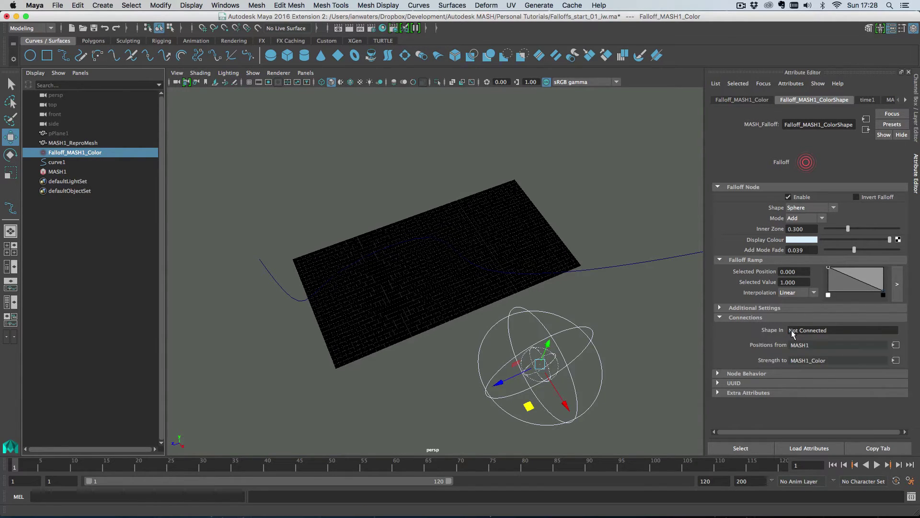
mouse_move(824, 330)
middle_click_drag(54, 166, 827, 331)
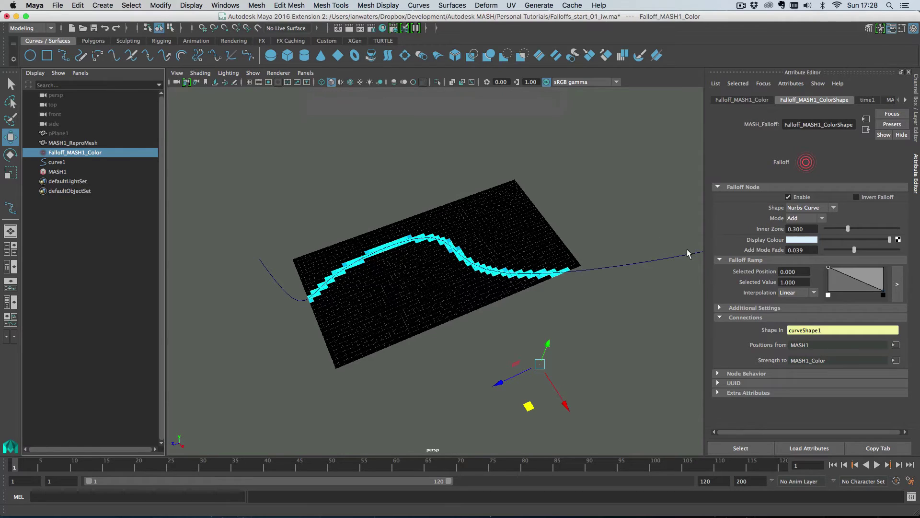
Step: Set Custom Shape Radius to 3.9, mode to Normal and Inner Zone to 0
left_click(757, 308)
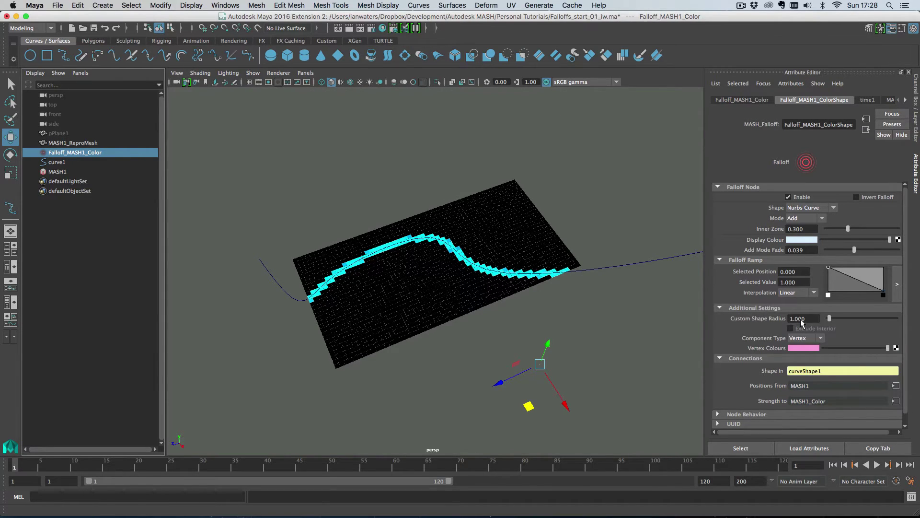
left_click_drag(801, 319, 815, 317, "ctrl")
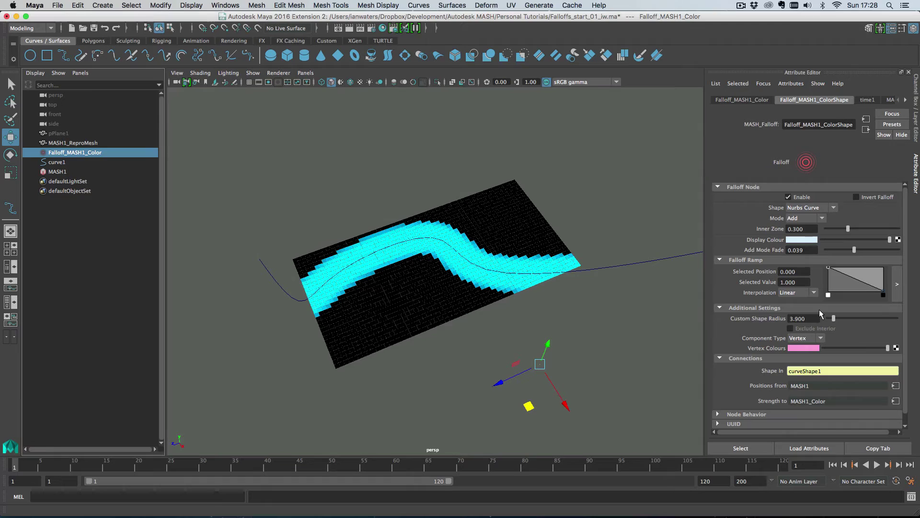
left_click(805, 218)
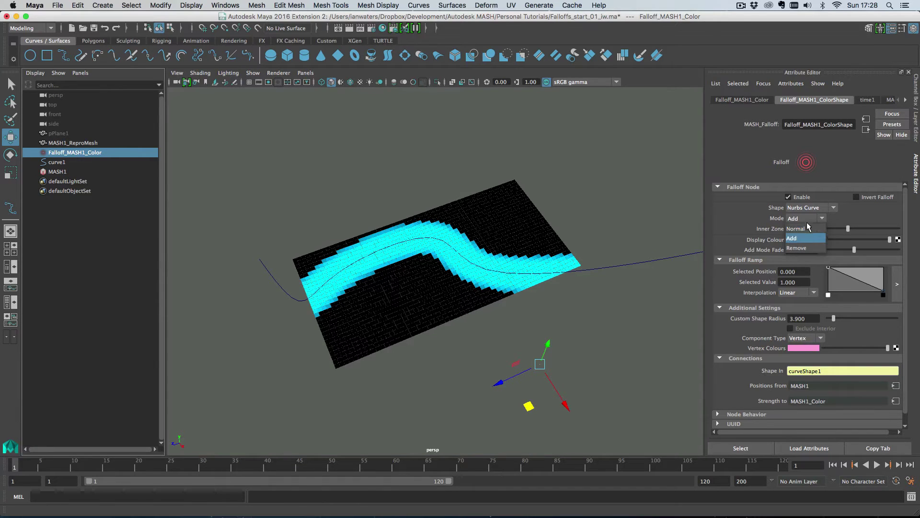
left_click(805, 228)
left_click_drag(848, 228, 825, 233)
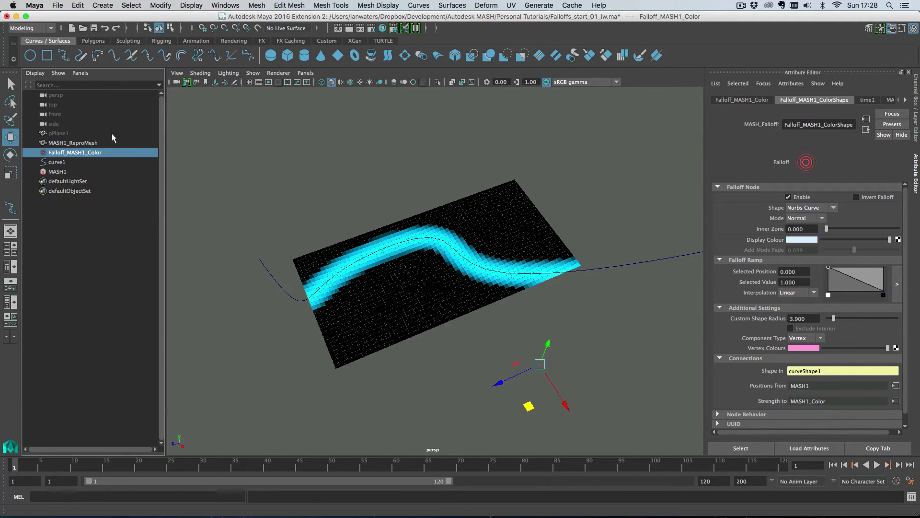
left_click(93, 41)
Step: Create a torus scaled up over the plane with a thinner ring, and make it the falloff's shape
left_click(114, 55)
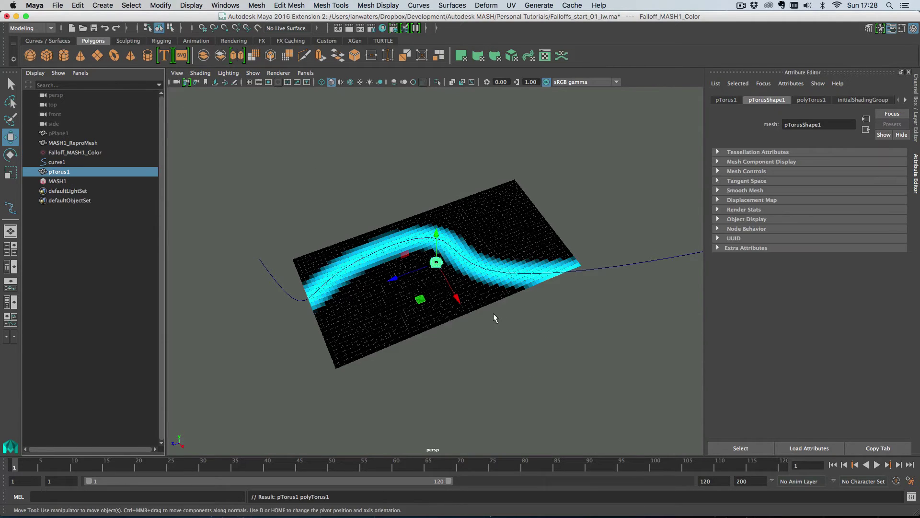
key("r")
left_click_drag(436, 262, 714, 200)
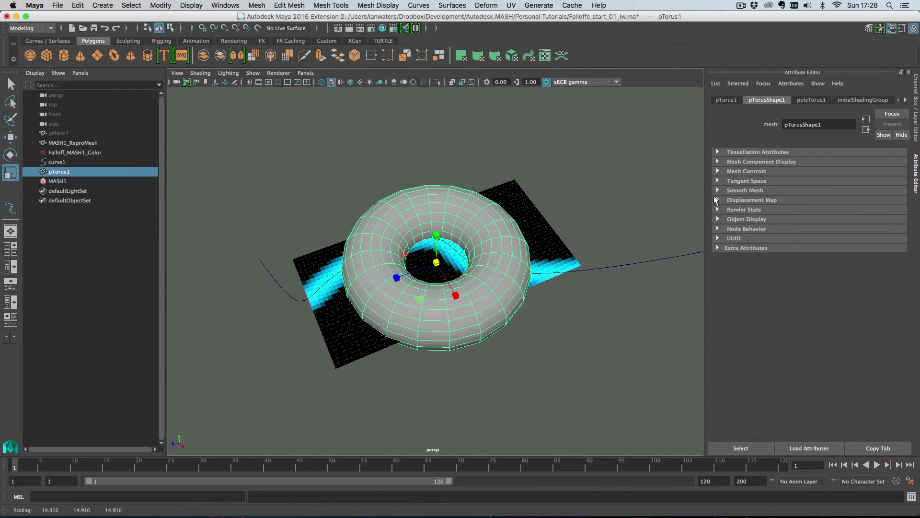
left_click(814, 100)
left_click_drag(803, 173, 793, 174, "ctrl")
left_click(72, 153)
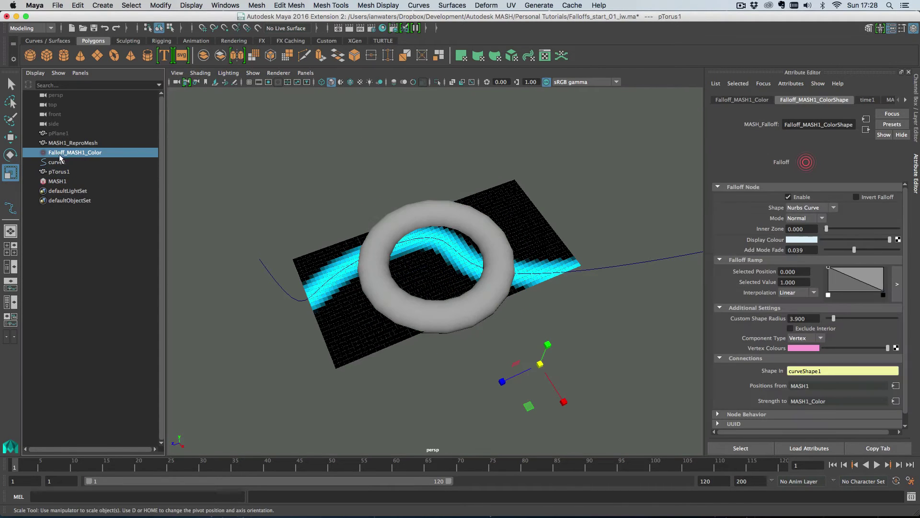
middle_click_drag(56, 174, 808, 372)
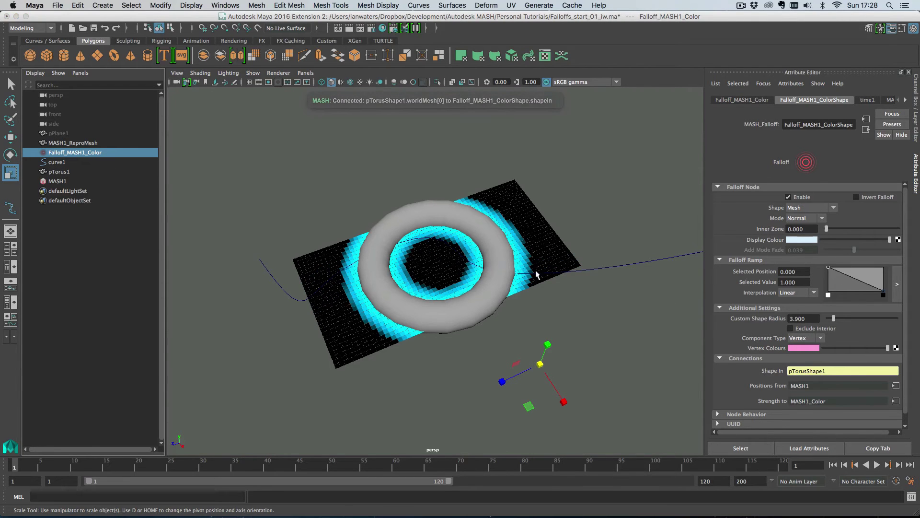
Step: Move and rotate the torus across the plane to test the mesh-shaped falloff
left_click(499, 260)
key("w")
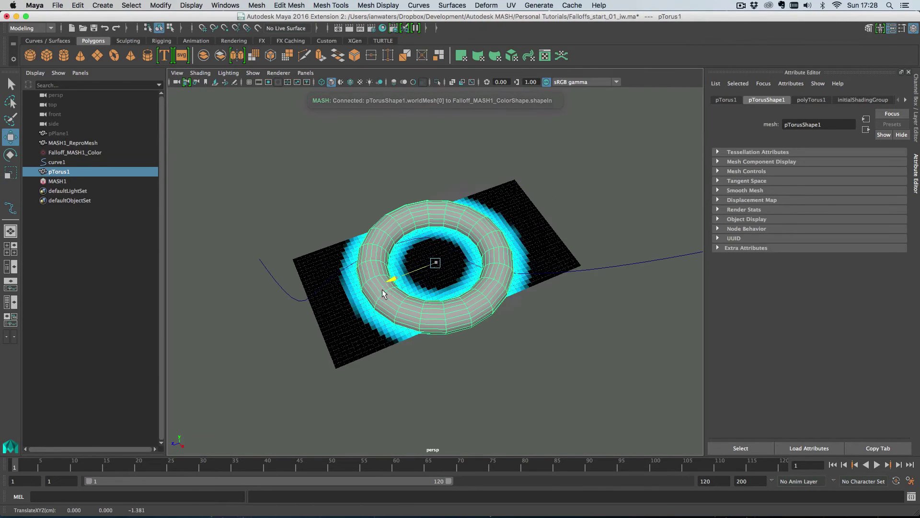
left_click_drag(418, 273, 410, 290)
key("r")
key("e")
key("w")
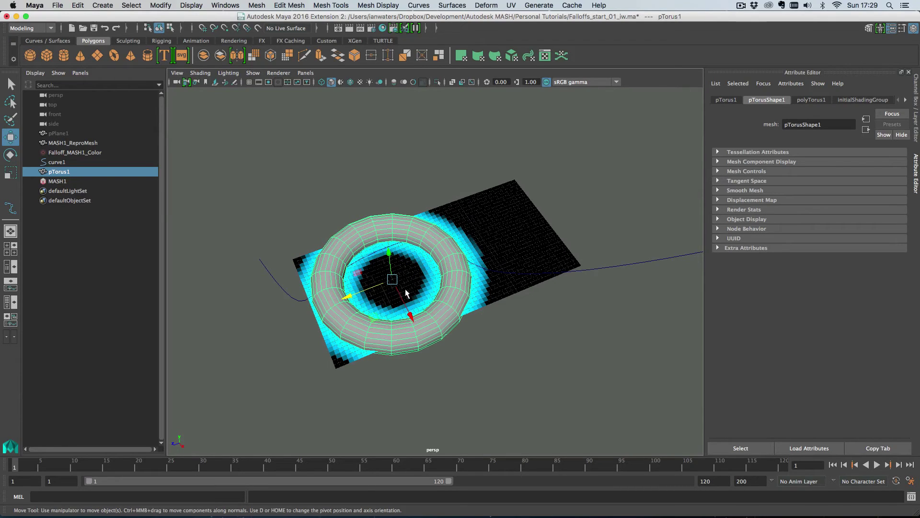
left_click_drag(372, 319, 299, 327)
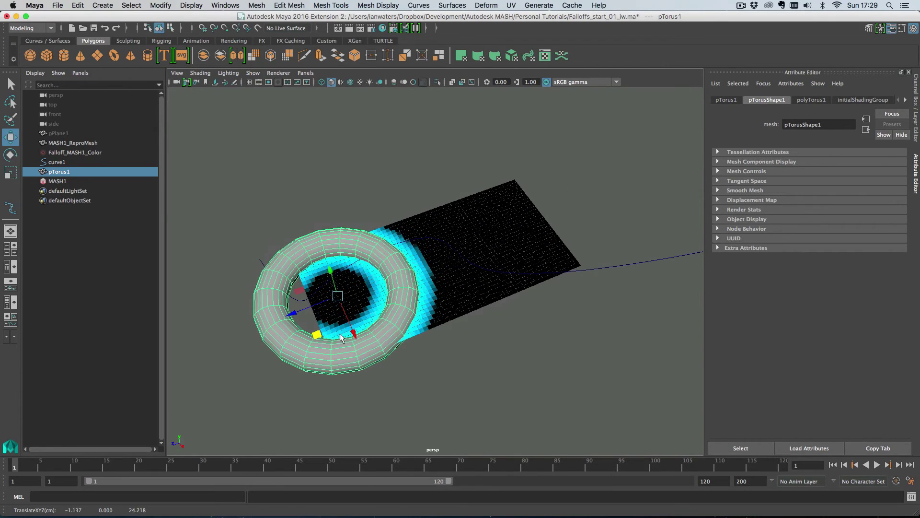
Step: Select curve1 and the torus and delete them
left_click(259, 265)
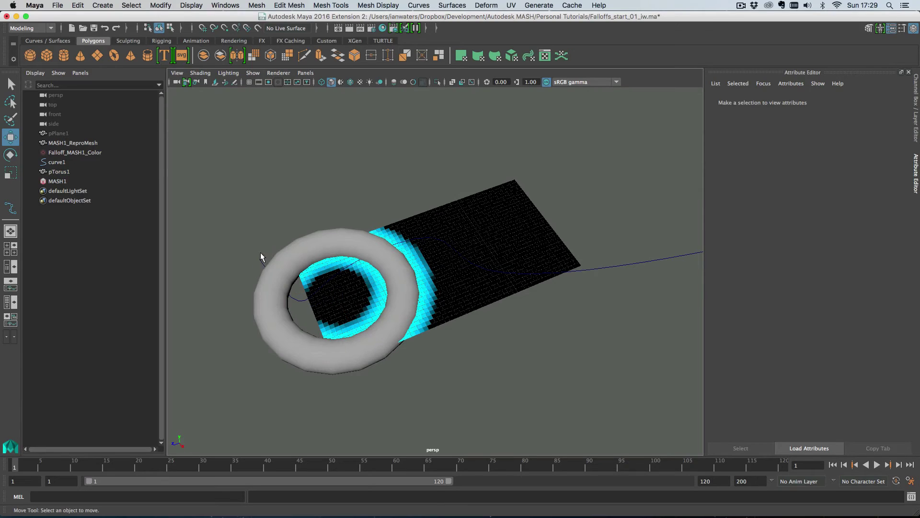
left_click(257, 266)
left_click(280, 306)
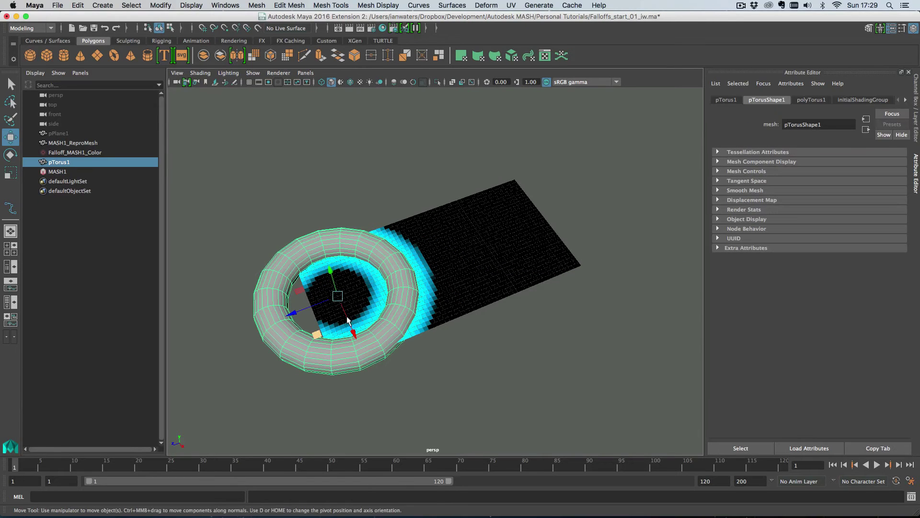
left_click_drag(316, 338, 153, 398)
key("Delete")
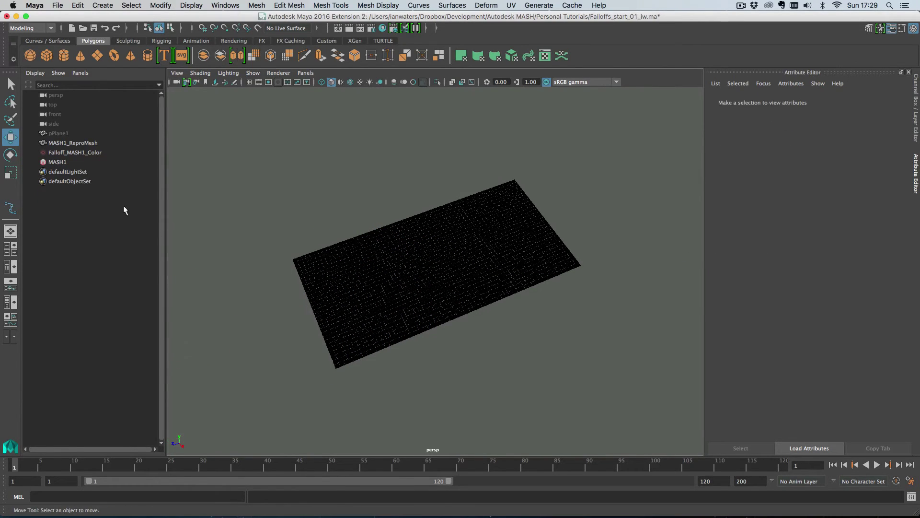
left_click(71, 153)
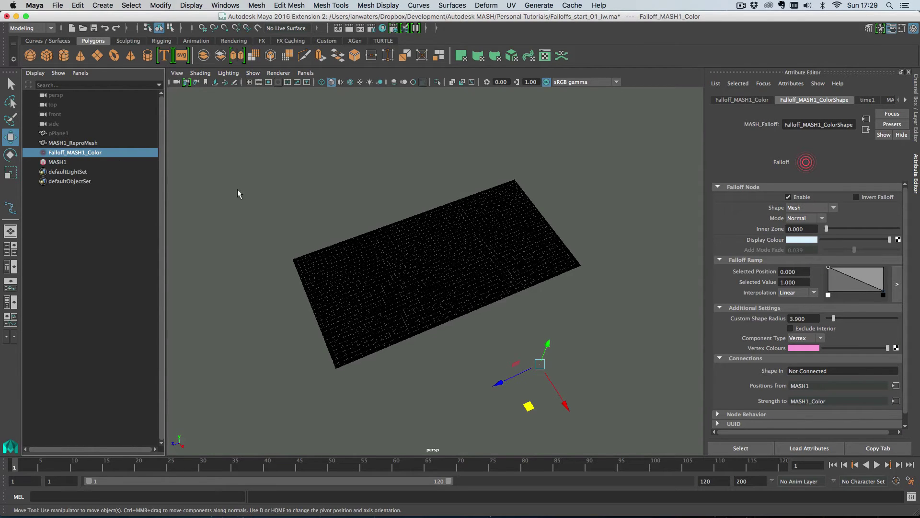
left_click(74, 162)
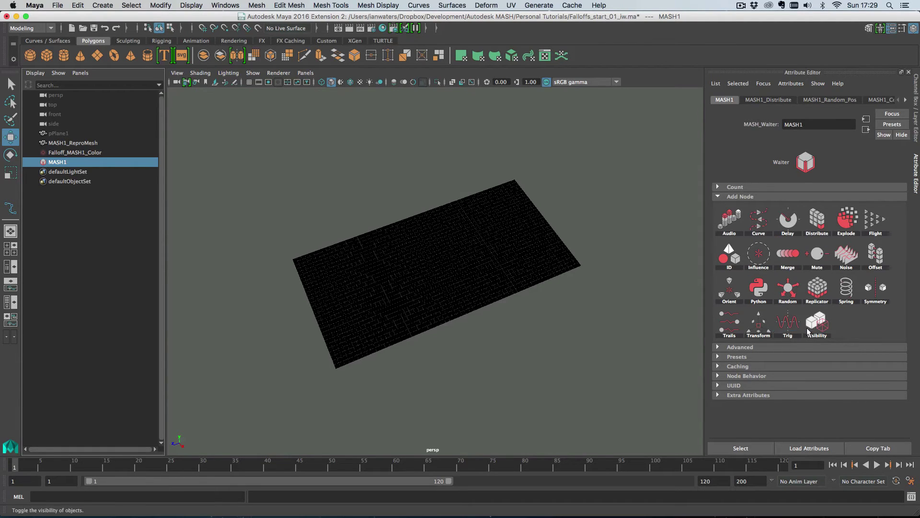
left_click(758, 322)
right_click(825, 251)
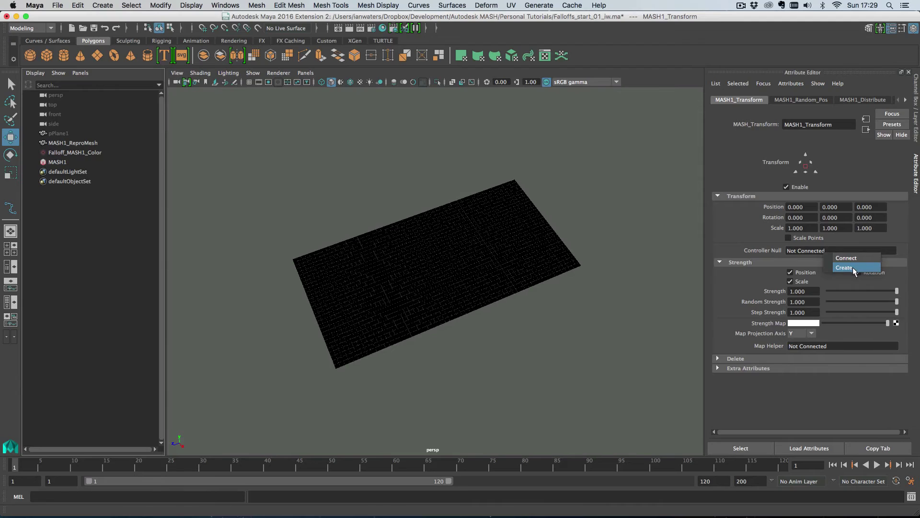
left_click(854, 271)
left_click_drag(460, 289, 472, 267, "alt")
key("e")
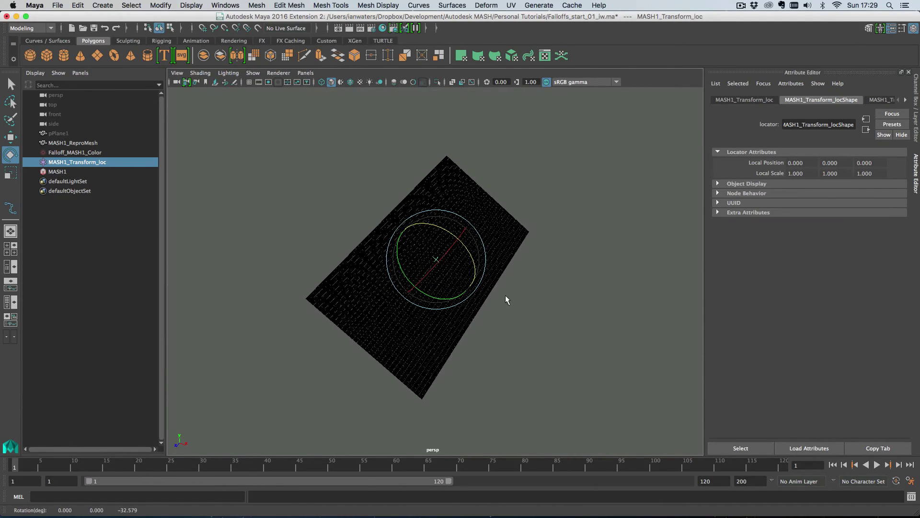
left_click_drag(505, 297, 460, 283)
left_click(73, 172)
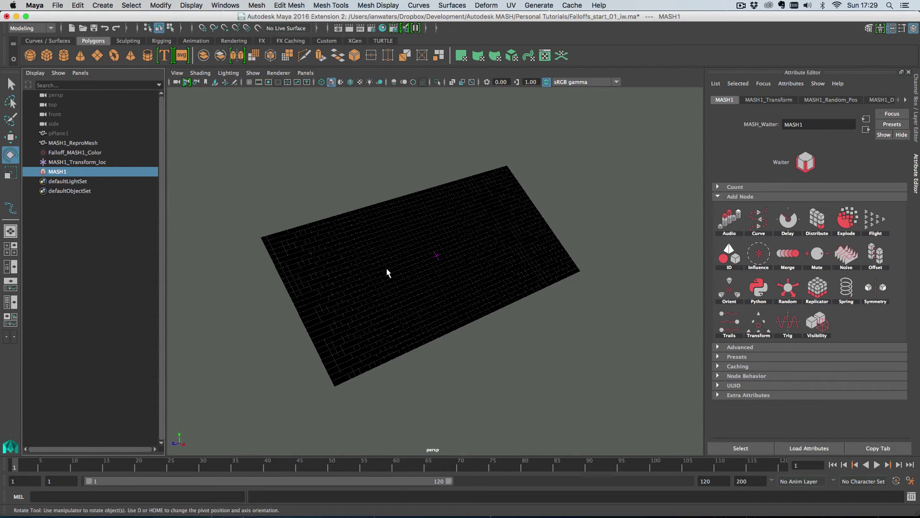
Step: Create an nParticle emitter from the FX menu set and raise it to Translate Y 29.720
left_click(26, 28)
left_click(24, 67)
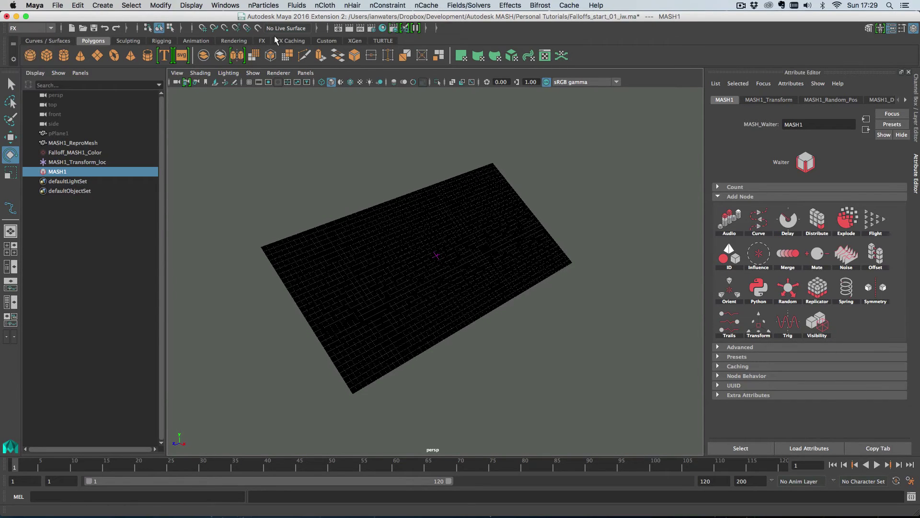
left_click(264, 5)
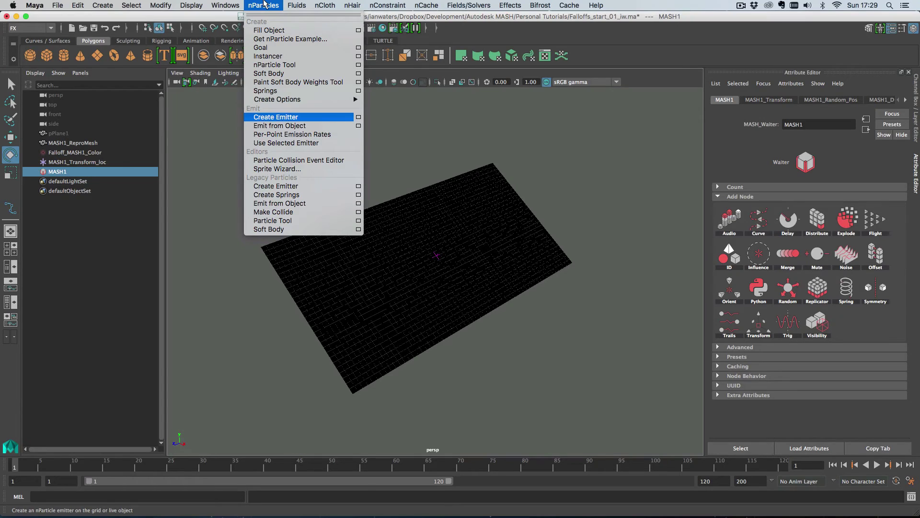
left_click(276, 117)
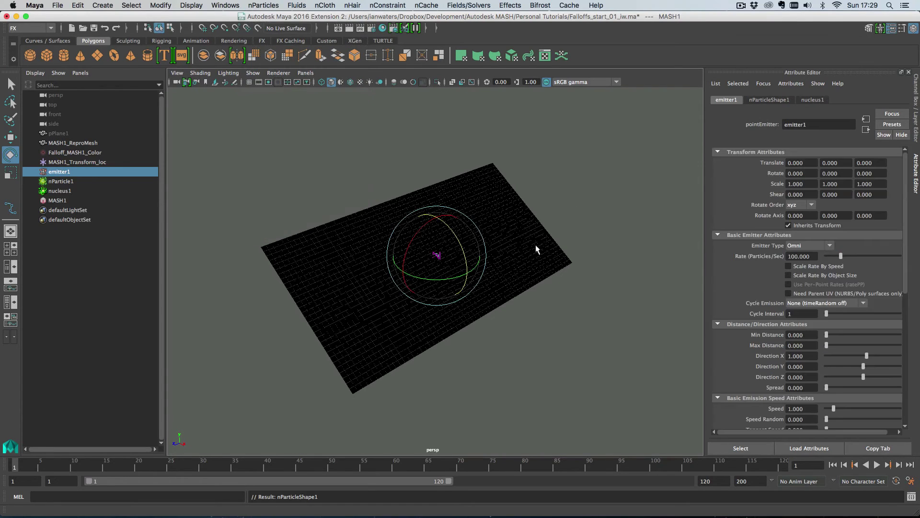
key("w")
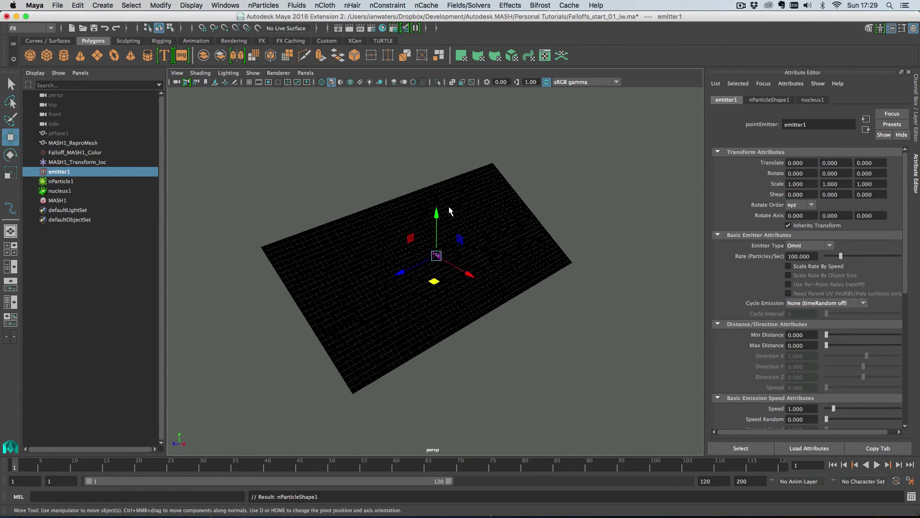
left_click_drag(437, 211, 438, 90)
left_click_drag(439, 56, 439, 52)
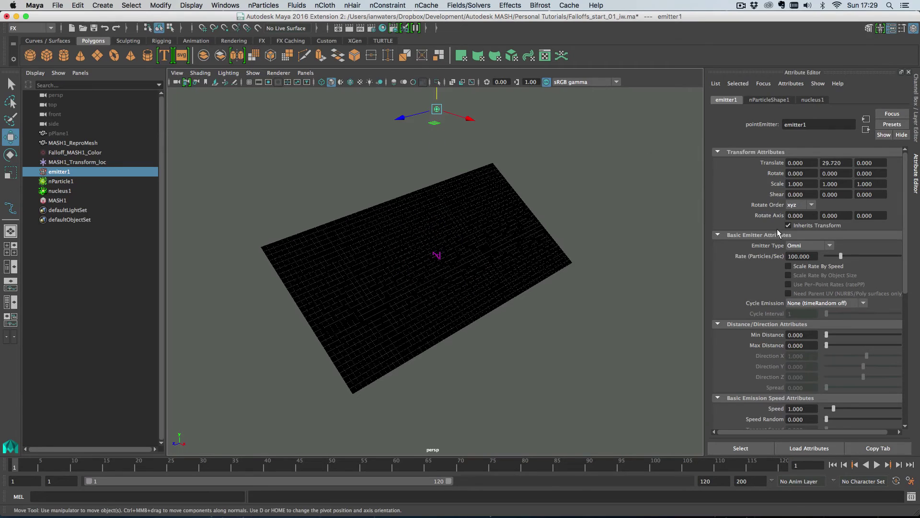
Step: Make it a Volume emitter and stretch its box along X and Z
left_click(806, 246)
left_click(797, 294)
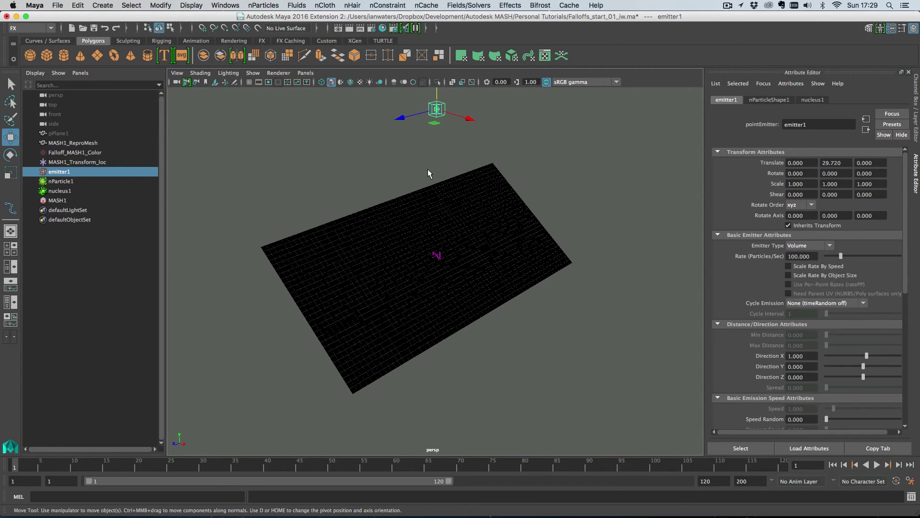
key("r")
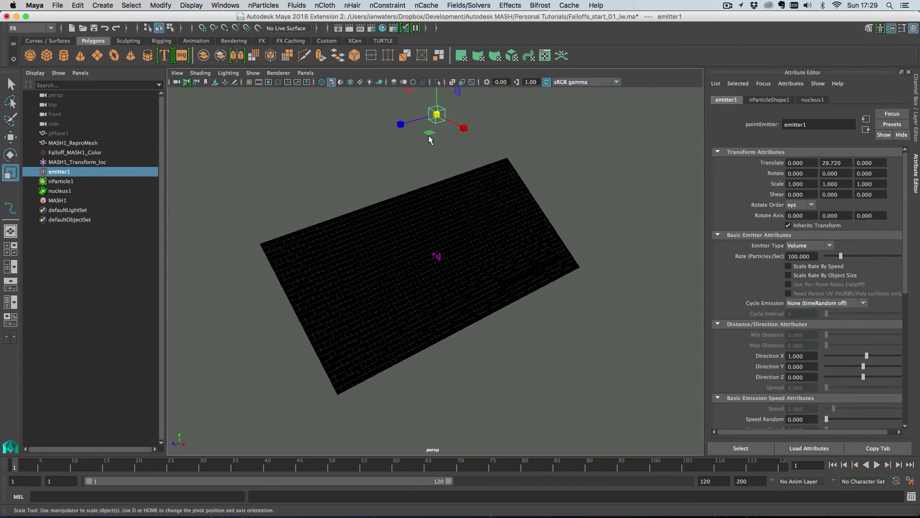
left_click_drag(432, 130, 275, 156)
left_click_drag(400, 126, 501, 273)
Step: Play the simulation to frame 58 to watch particles fall, then rewind
left_click(876, 465)
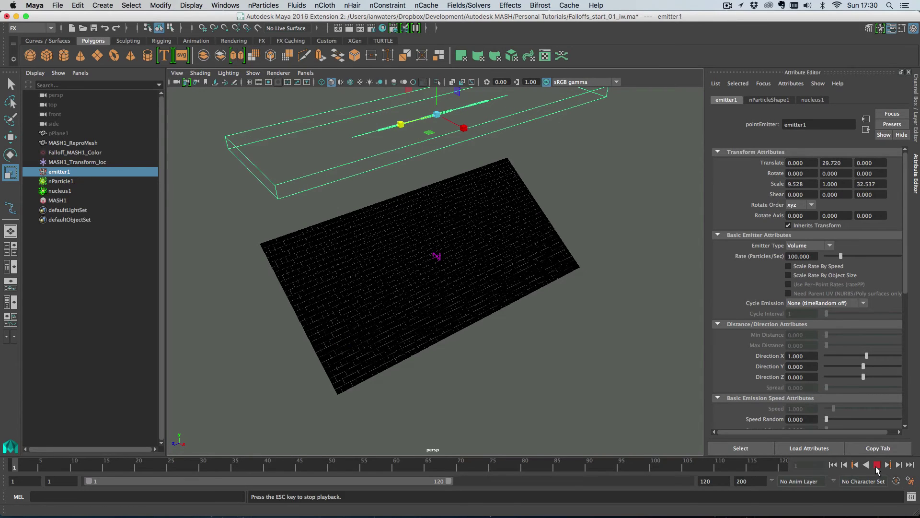
left_click(877, 465)
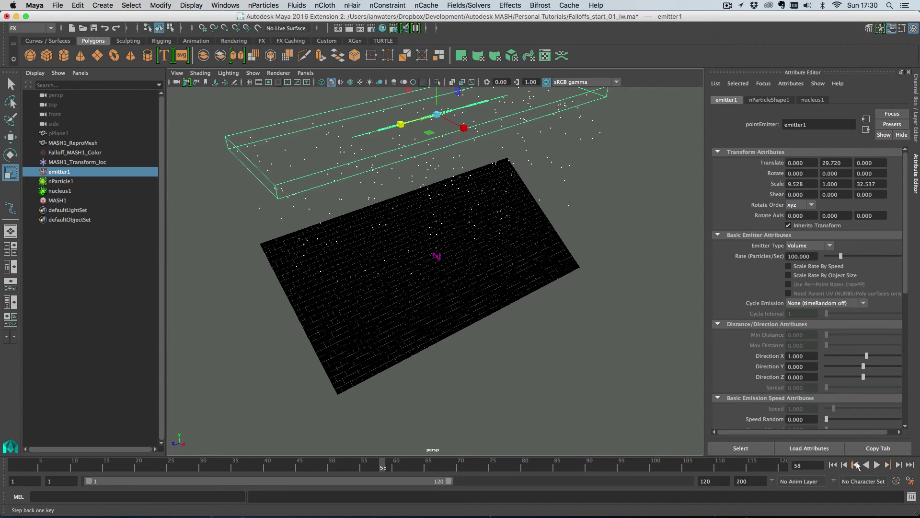
left_click(834, 465)
Step: Connect nParticle1 as the falloff's shape input and set the playback end to 1200
left_click(92, 153)
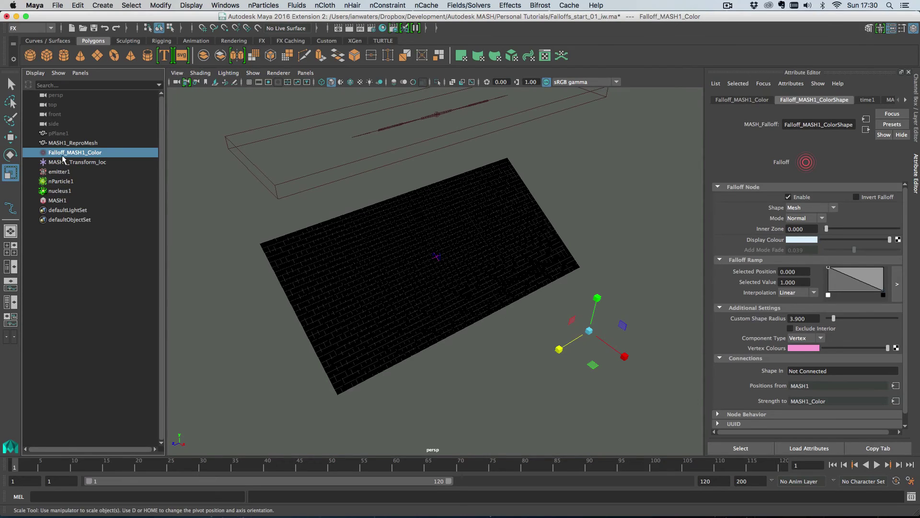
middle_click_drag(57, 186, 814, 375)
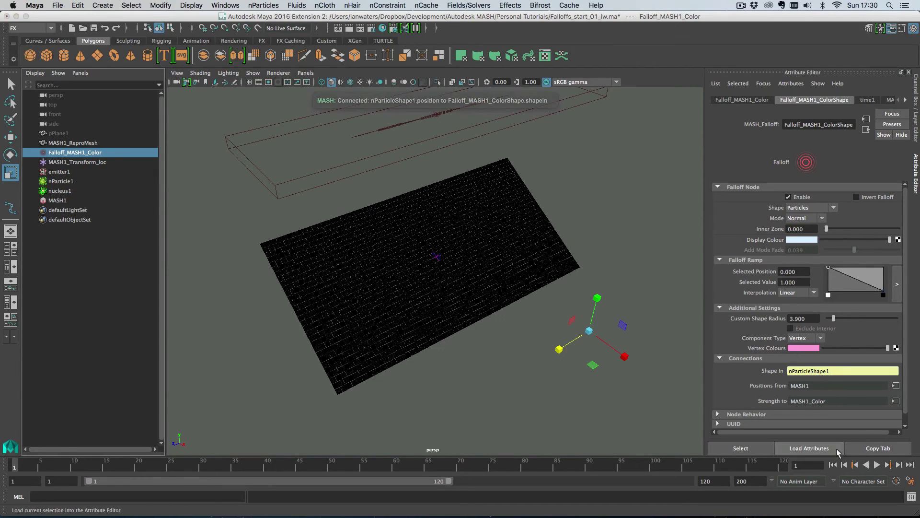
left_click(876, 464)
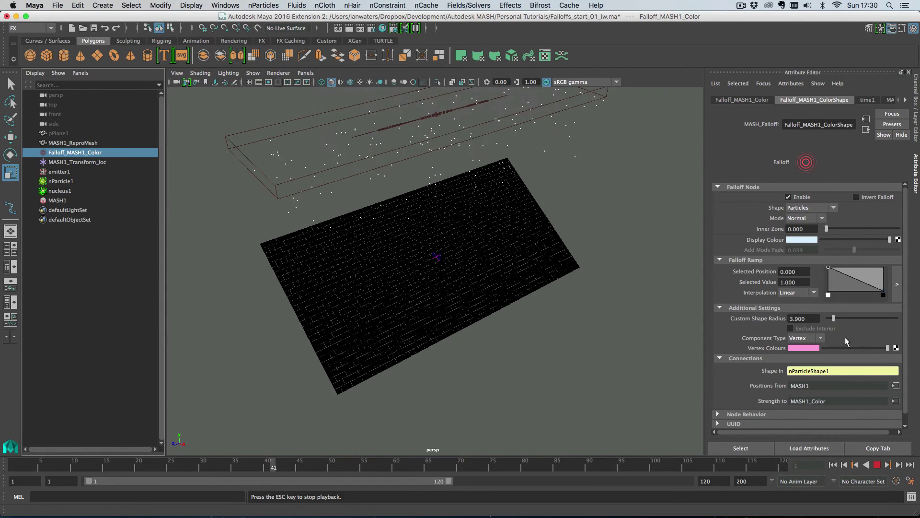
key("Escape")
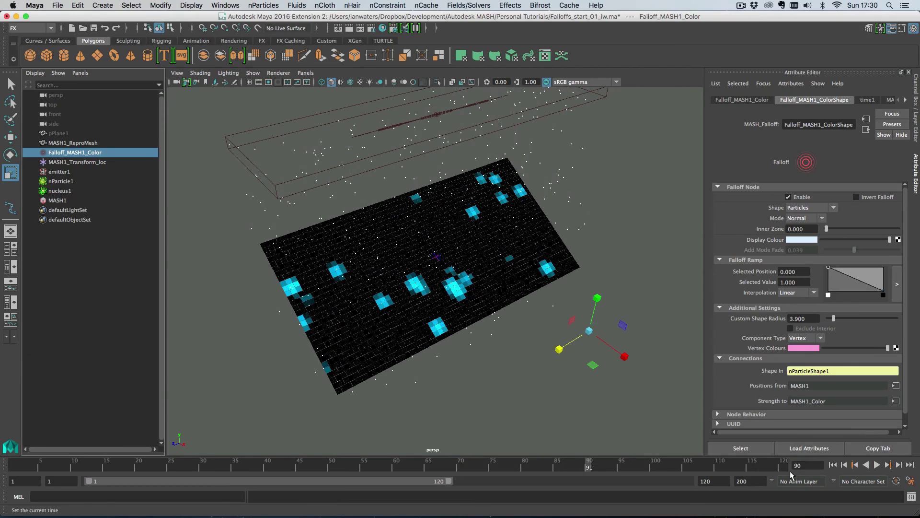
key("Return")
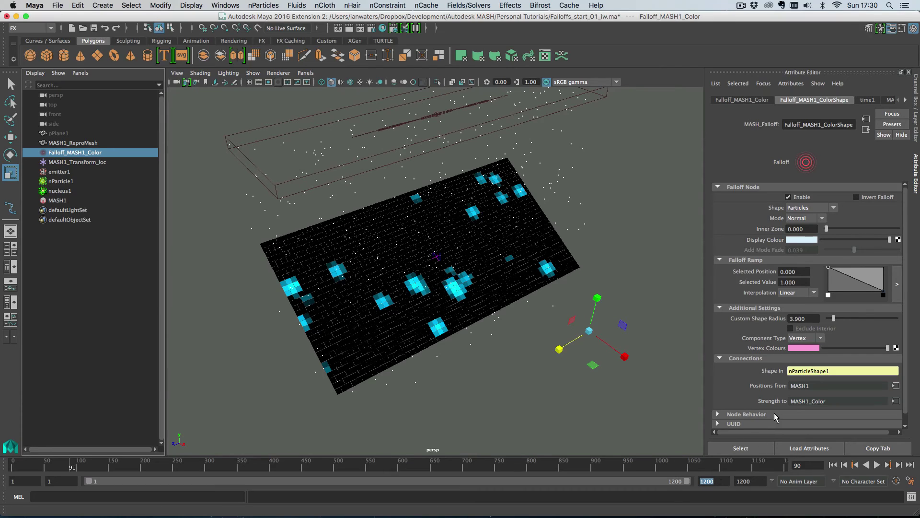
Step: Shrink the Custom Shape Radius to 2.129 and play to frame 161
left_click_drag(833, 314, 832, 318)
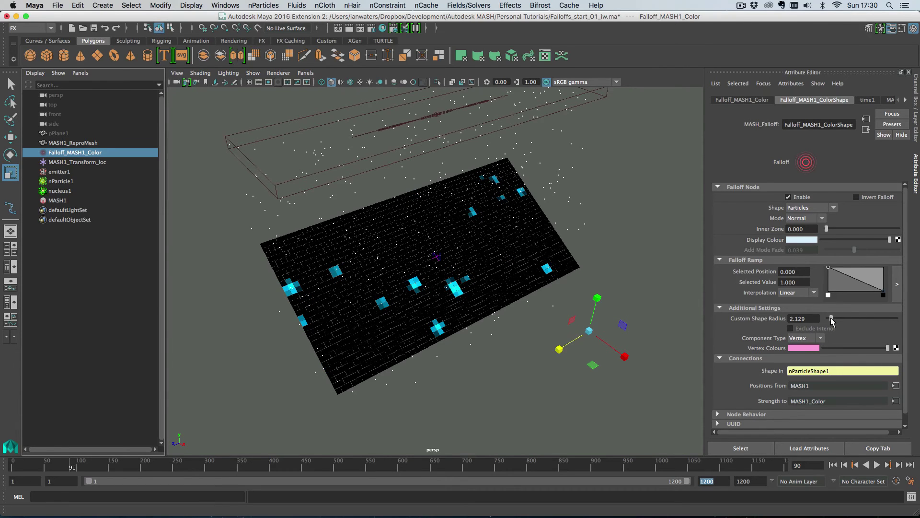
left_click(877, 465)
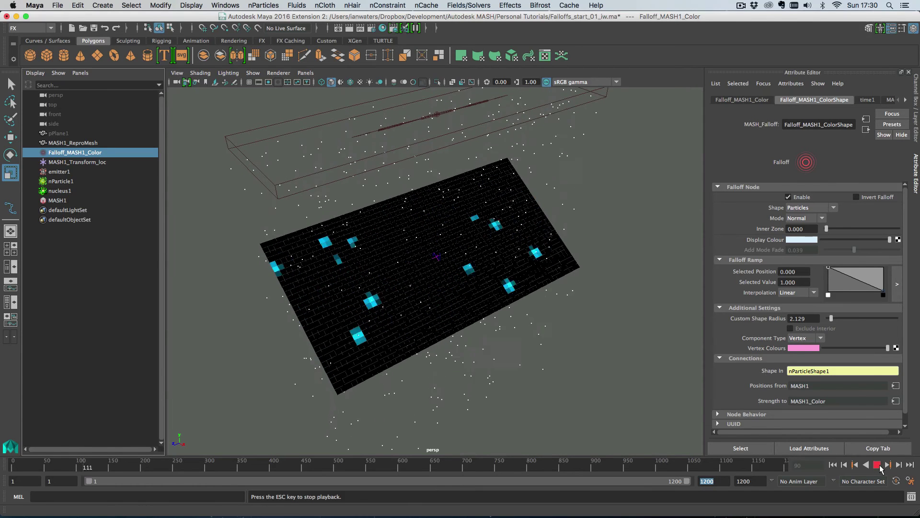
key("Escape")
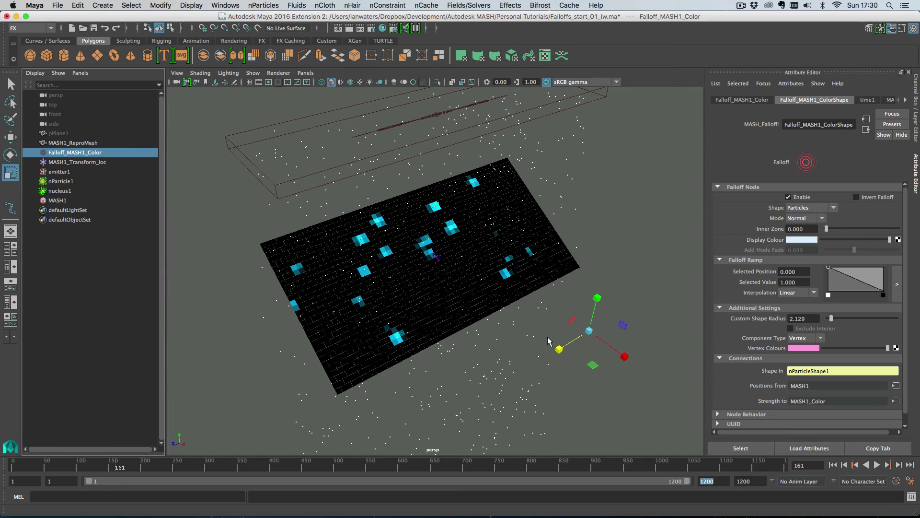
Step: Make MASH1_ReproMesh a passive collider and replay to watch particles land on the tiles
left_click(428, 290)
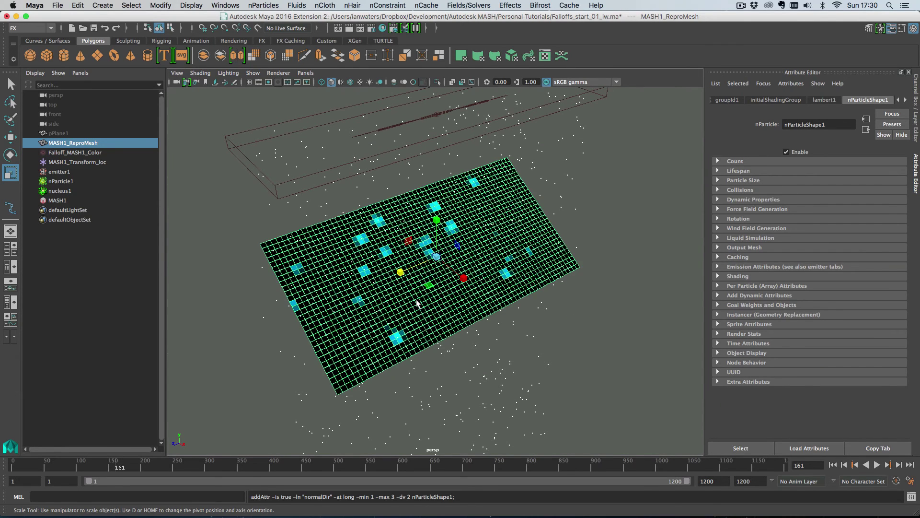
left_click(321, 5)
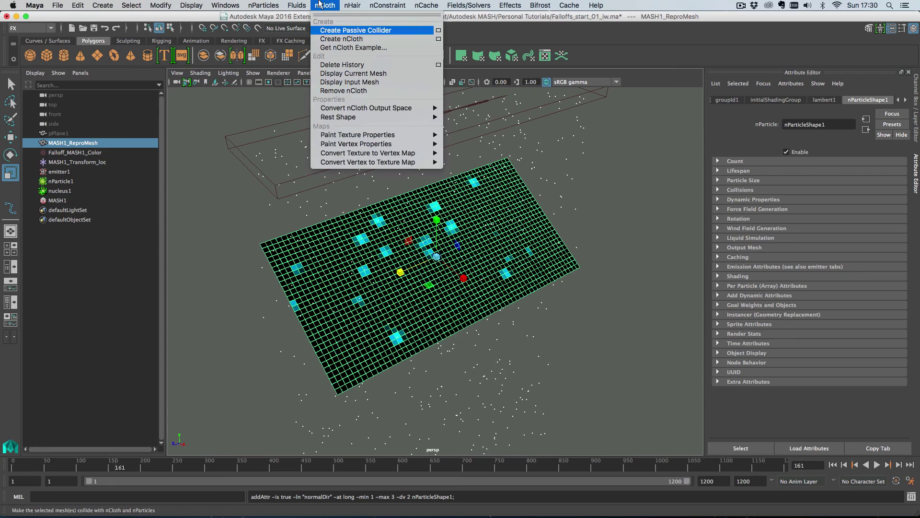
left_click(325, 30)
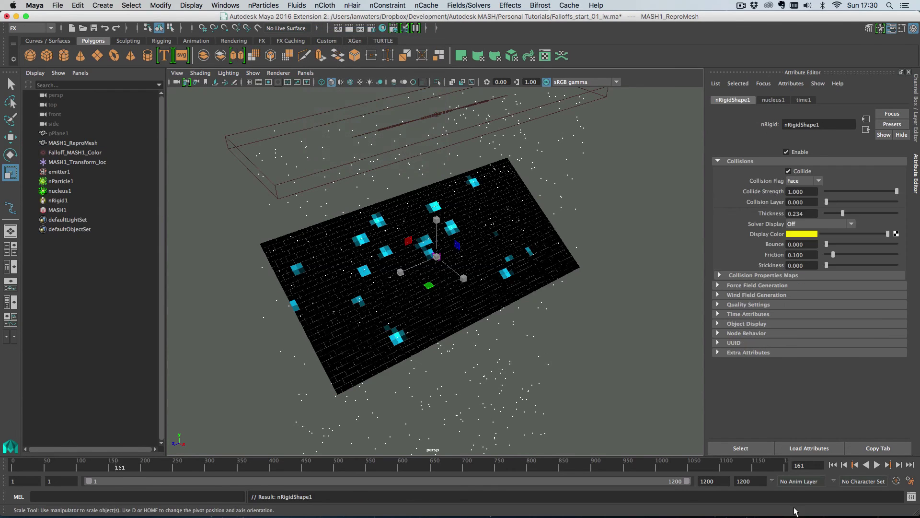
left_click(832, 465)
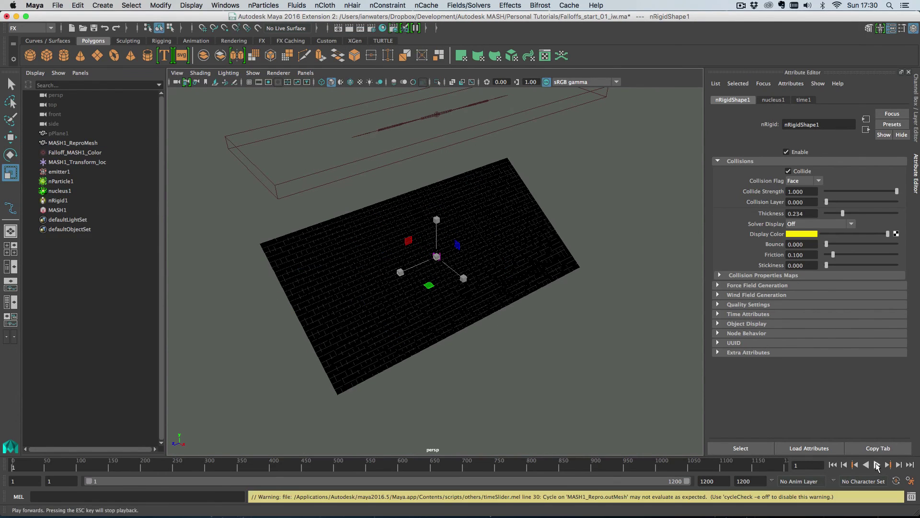
left_click(877, 465)
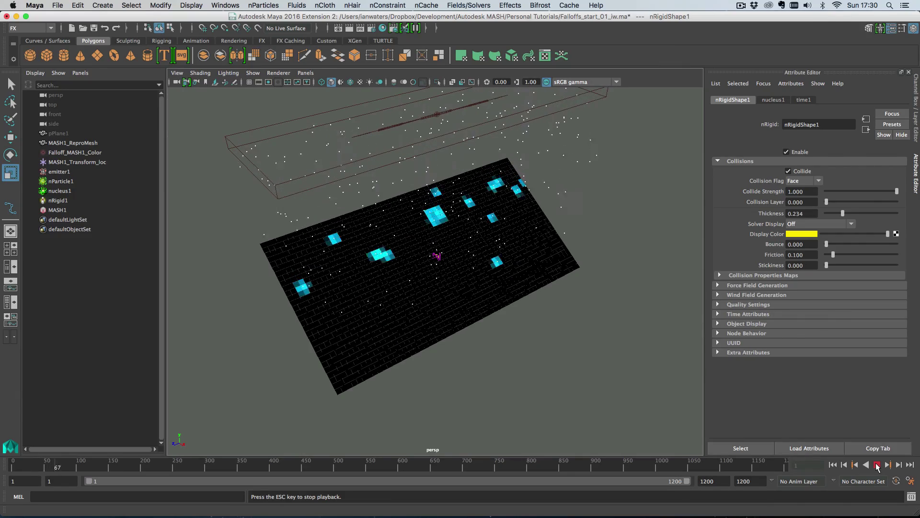
left_click_drag(575, 374, 500, 338, "alt")
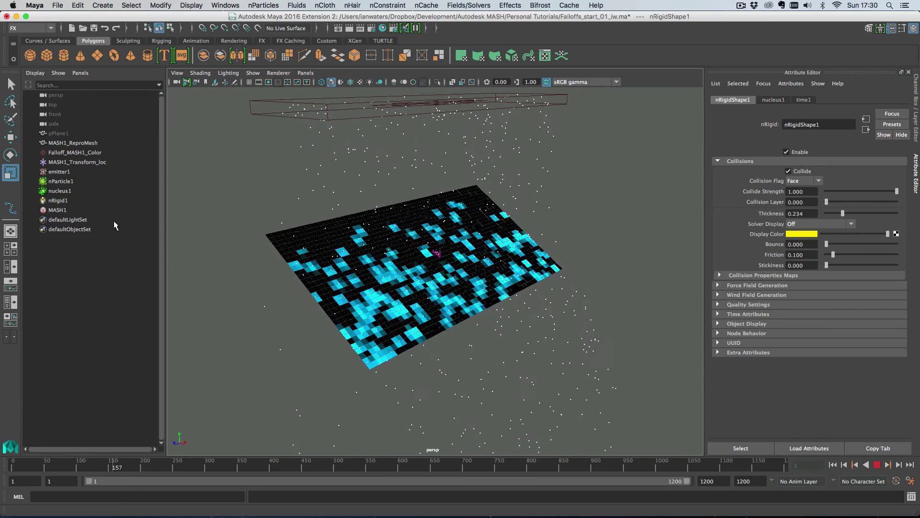
key("Escape")
Step: Set Falloff_MASH1_Color to Add mode and replay from the start to watch cyan streaks accumulate
left_click(78, 153)
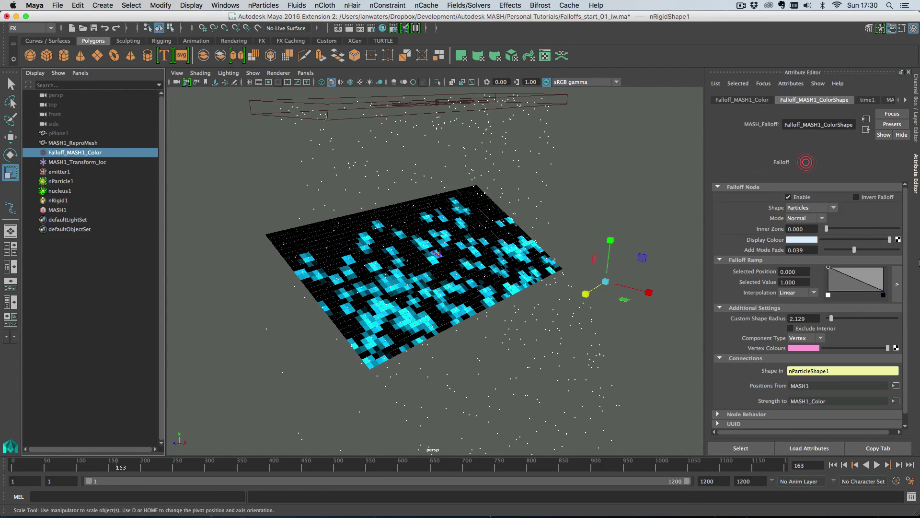
left_click(794, 218)
left_click(803, 229)
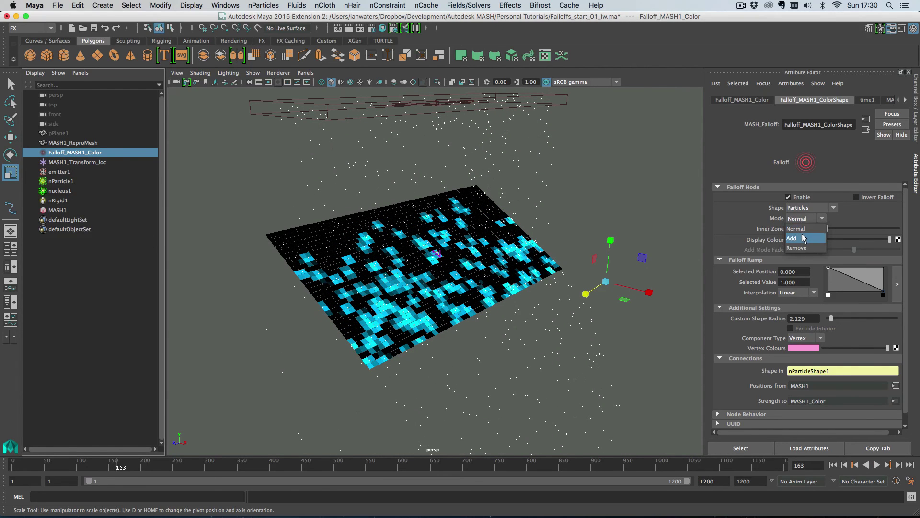
left_click(833, 465)
left_click(878, 465)
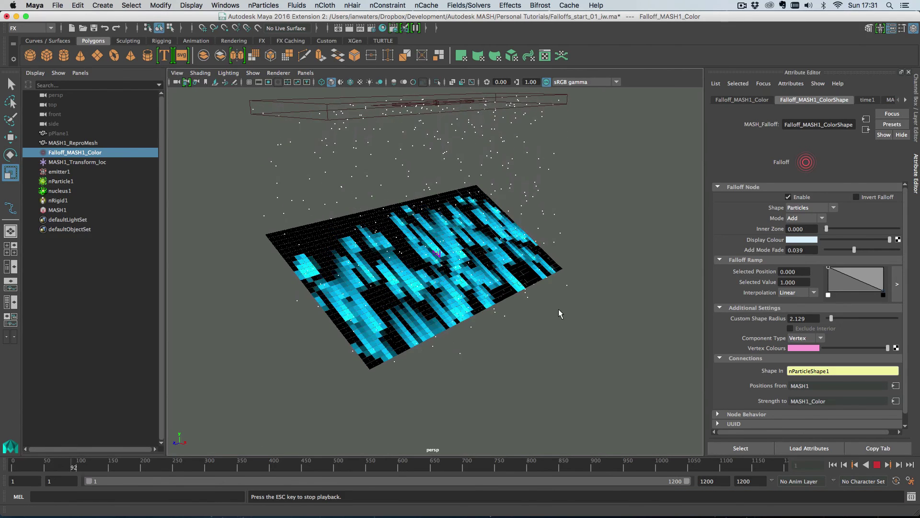
mouse_move(559, 309)
left_mouse_down("alt")
mouse_move(537, 315)
mouse_move(551, 318)
left_mouse_up("alt")
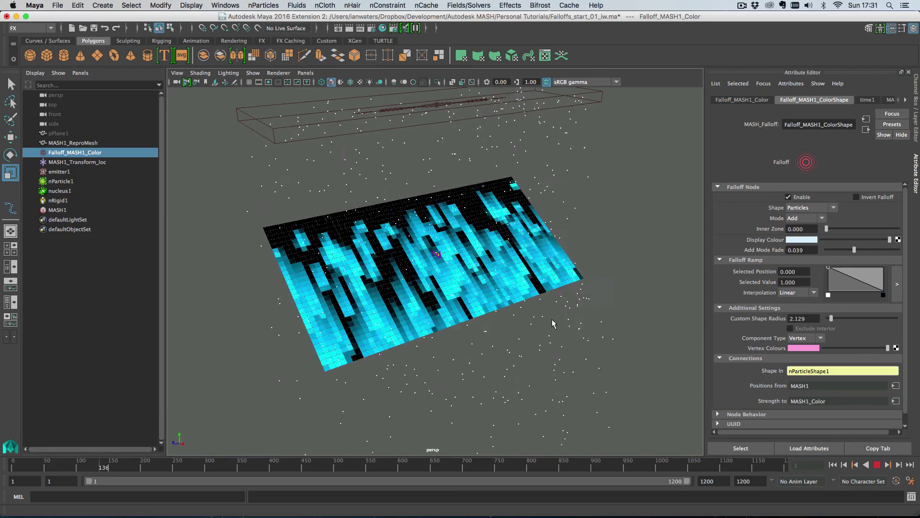